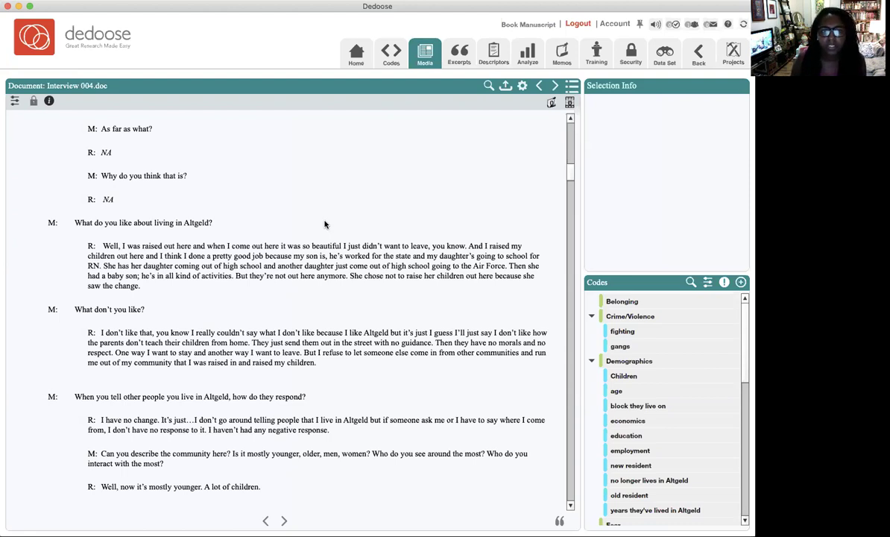
Step: Collapse the Demographics, Crime/Violence, Perception of Altgeld, Political possible self and Relationships codes in the code tree
{"action": "left_click", "coordinate": [590, 361]}
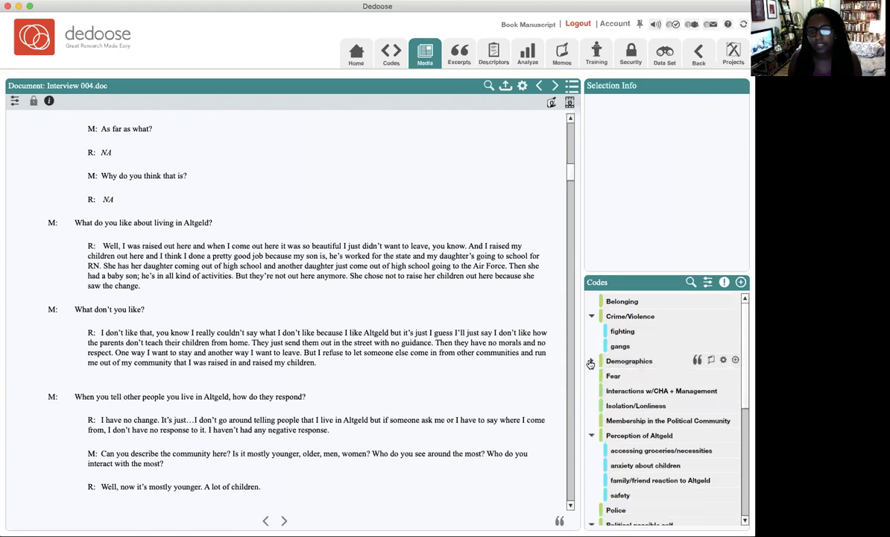
{"action": "left_click", "coordinate": [591, 316]}
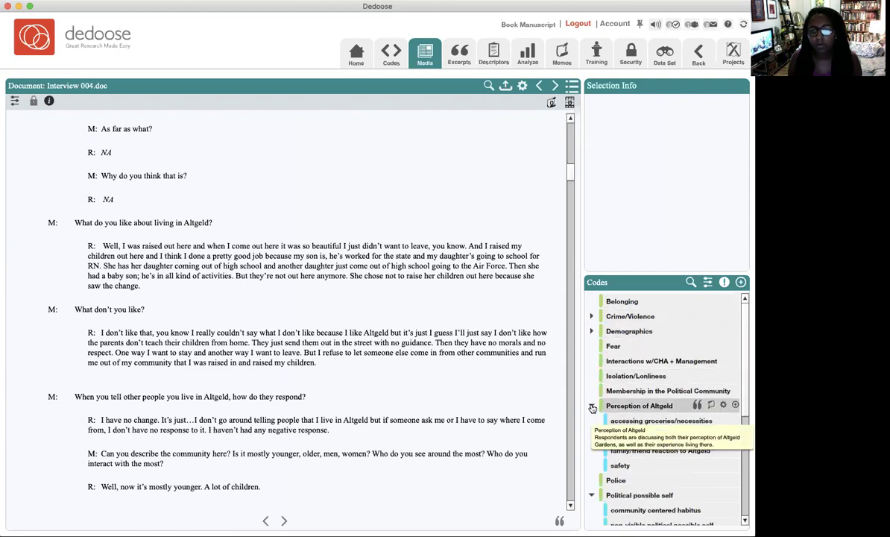
{"action": "left_click", "coordinate": [591, 406]}
{"action": "left_click", "coordinate": [591, 436]}
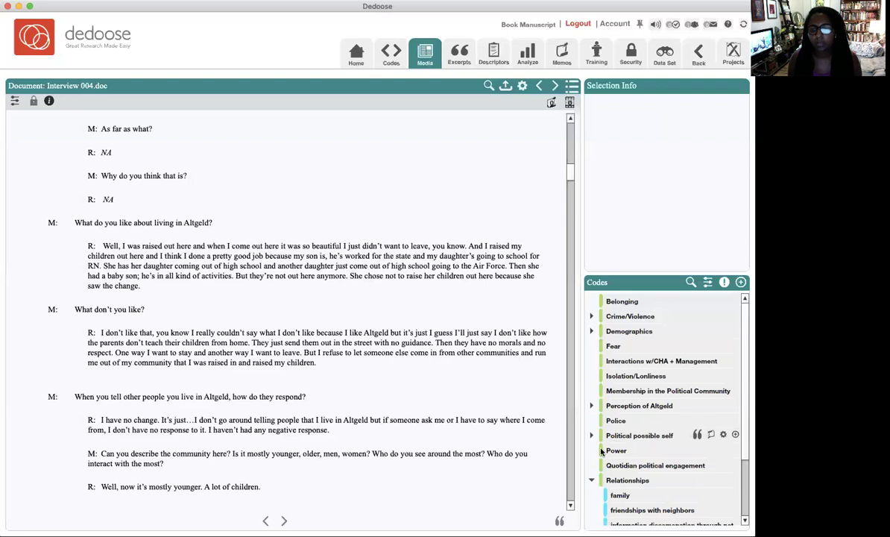
{"action": "left_click", "coordinate": [590, 480]}
{"action": "scroll", "coordinate": [622, 475], "scroll_direction": "down", "scroll_amount": 1}
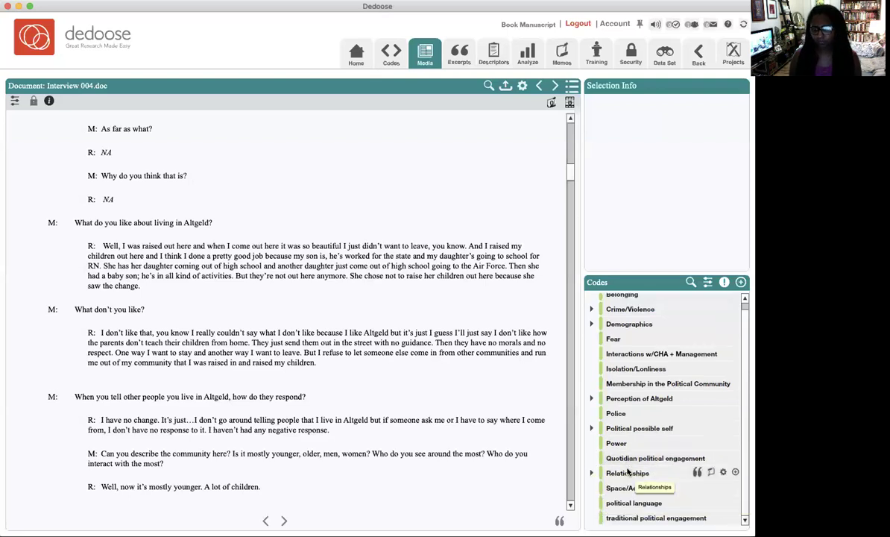
{"action": "scroll", "coordinate": [626, 471], "scroll_direction": "up", "scroll_amount": 1}
Step: Review the interview answers about living in Altgeld and read the descriptions of codes such as Demographics, Fear and Membership in the Political Community
{"action": "scroll", "coordinate": [417, 322], "scroll_direction": "up", "scroll_amount": 3}
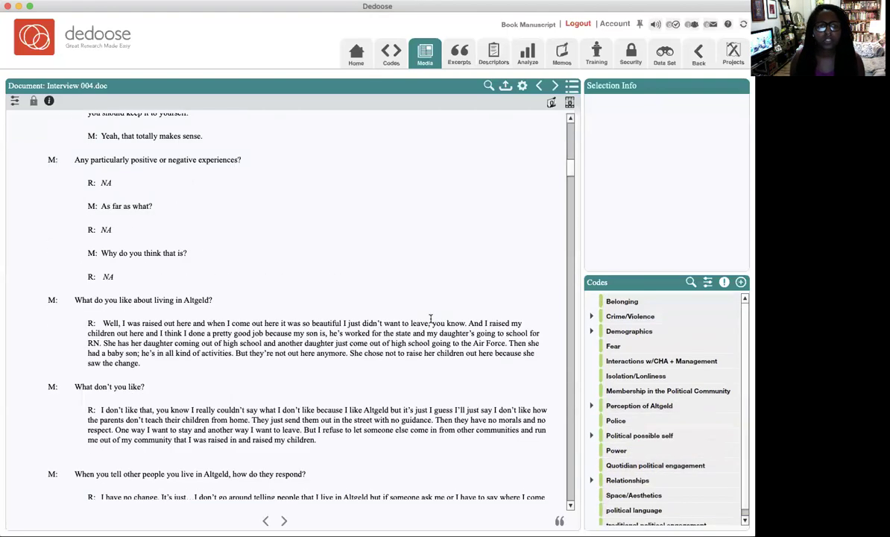
{"action": "scroll", "coordinate": [430, 318], "scroll_direction": "down", "scroll_amount": 5}
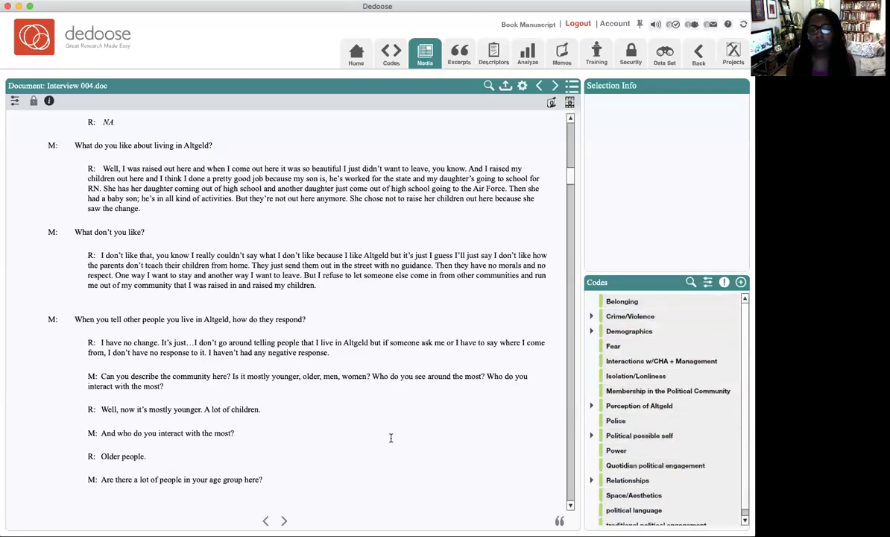
{"action": "mouse_move", "coordinate": [616, 417]}
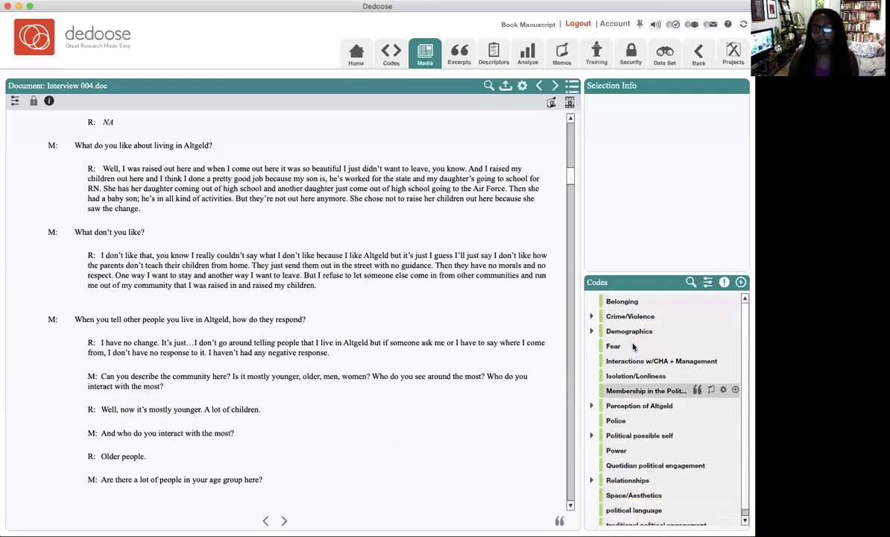
{"action": "mouse_move", "coordinate": [642, 331]}
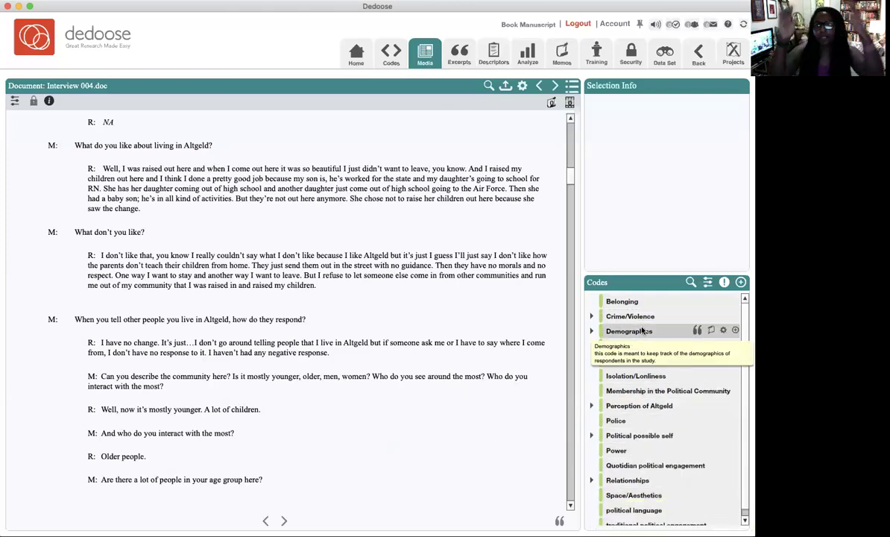
{"action": "mouse_move", "coordinate": [637, 307]}
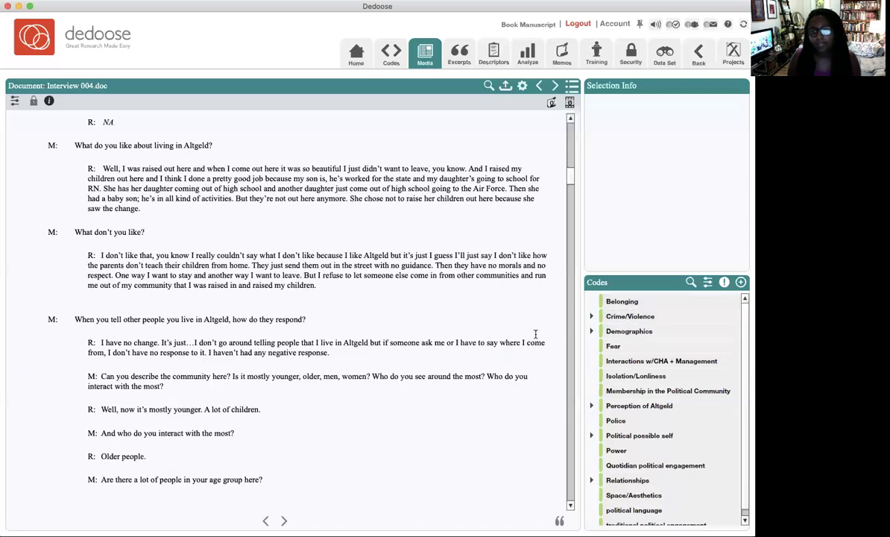
{"action": "mouse_move", "coordinate": [612, 337]}
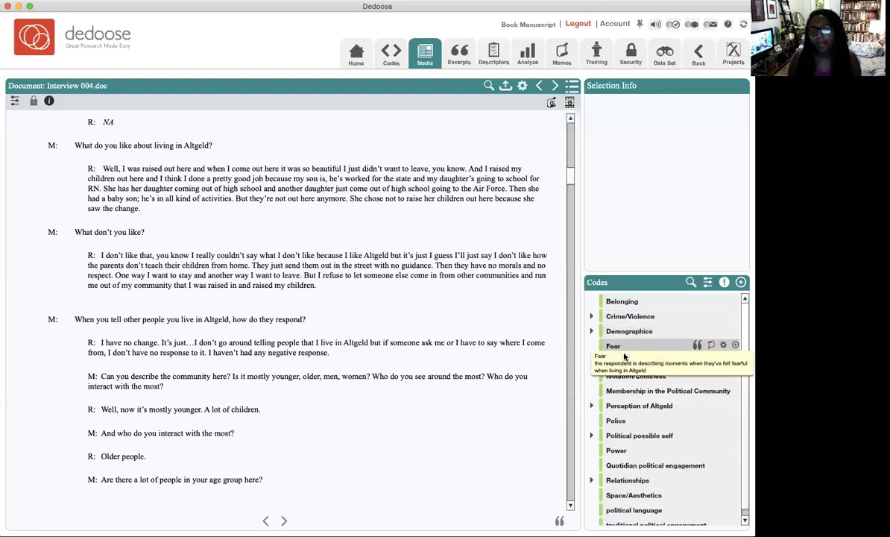
{"action": "mouse_move", "coordinate": [625, 362]}
{"action": "mouse_move", "coordinate": [623, 394]}
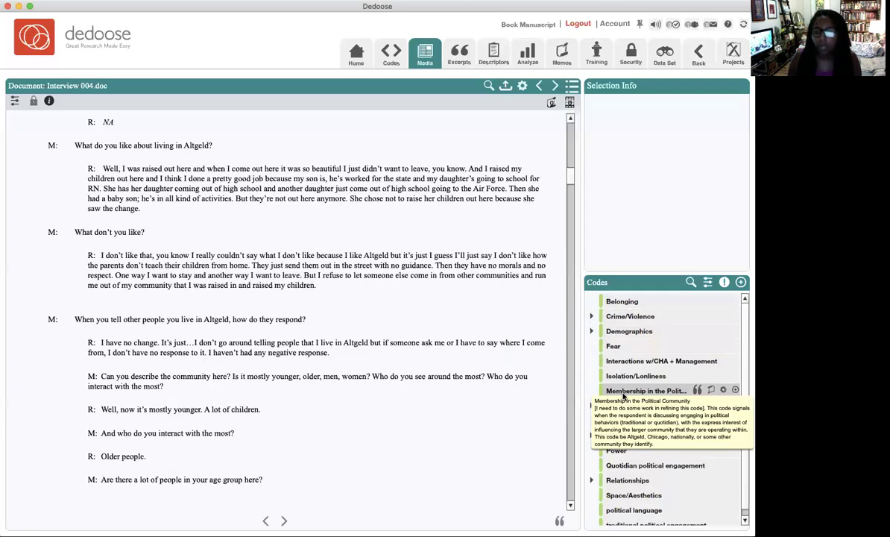
Step: Expand the Relationships code in the code tree and view all of its subcodes
{"action": "mouse_move", "coordinate": [634, 467]}
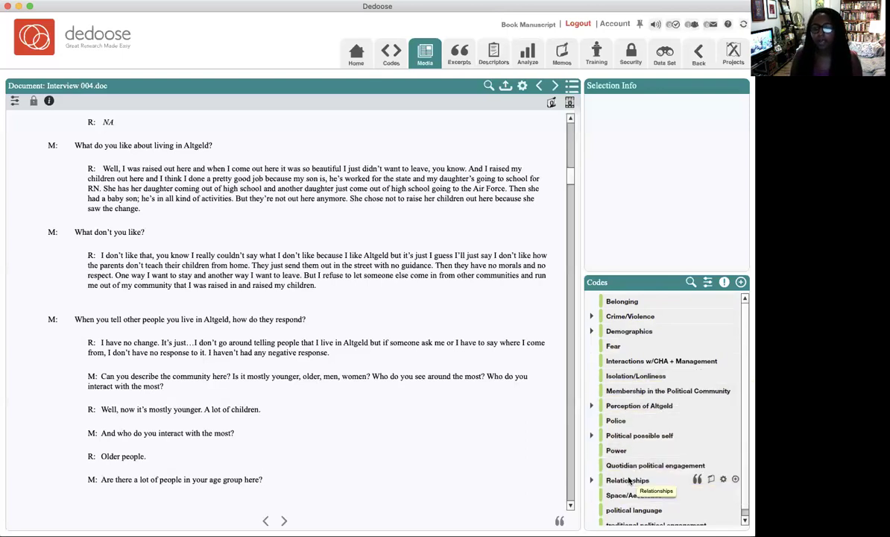
{"action": "left_click", "coordinate": [592, 481]}
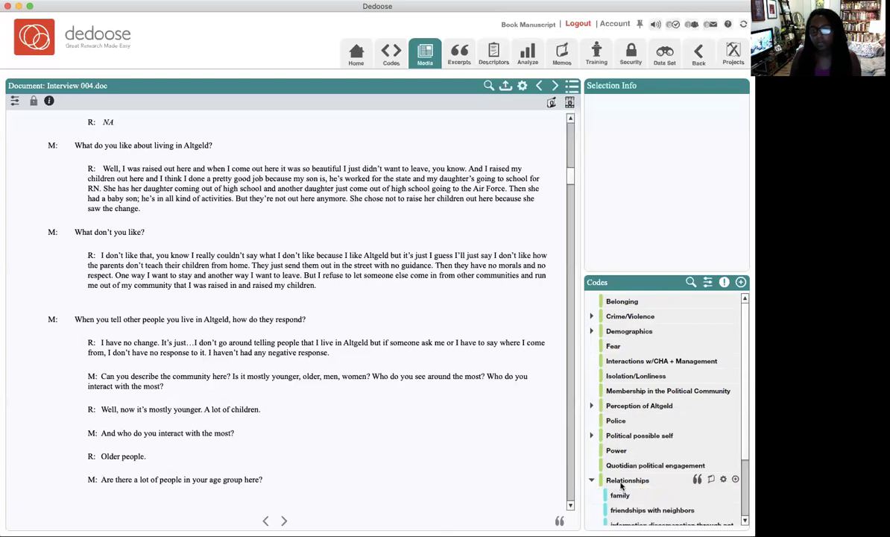
{"action": "scroll", "coordinate": [638, 471], "scroll_direction": "down", "scroll_amount": 2}
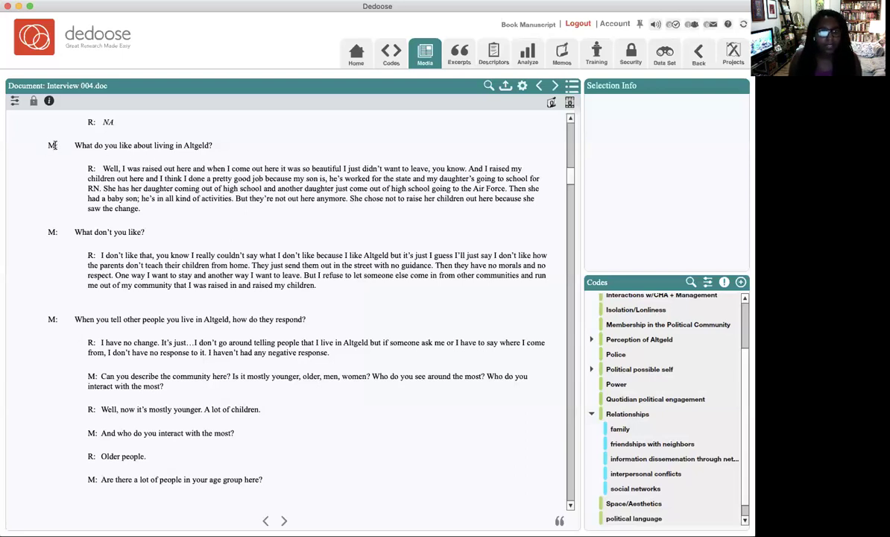
Step: Create an excerpt from the questions and answers on what the respondent likes and doesn't like about Altgeld, and start adding codes
{"action": "left_click_drag", "start_coordinate": [63, 146], "coordinate": [335, 290]}
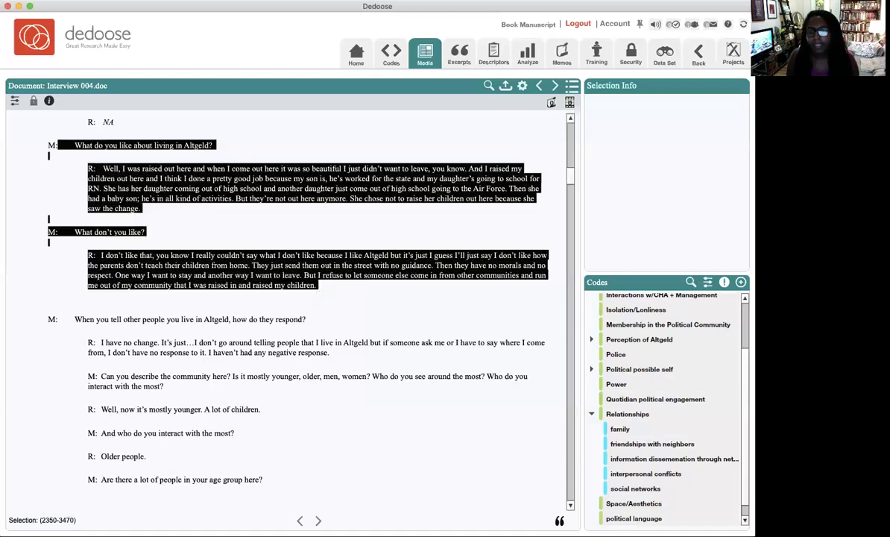
{"action": "right_click", "coordinate": [422, 268]}
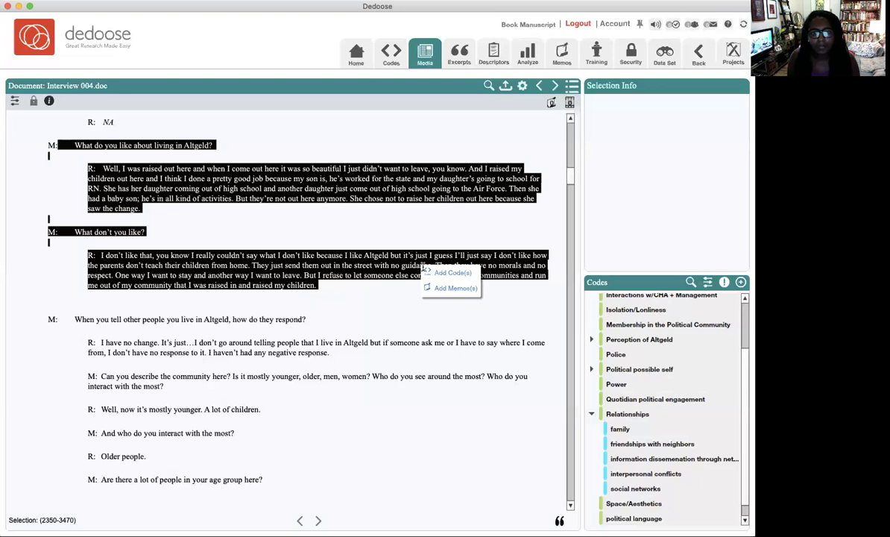
{"action": "left_click", "coordinate": [449, 273]}
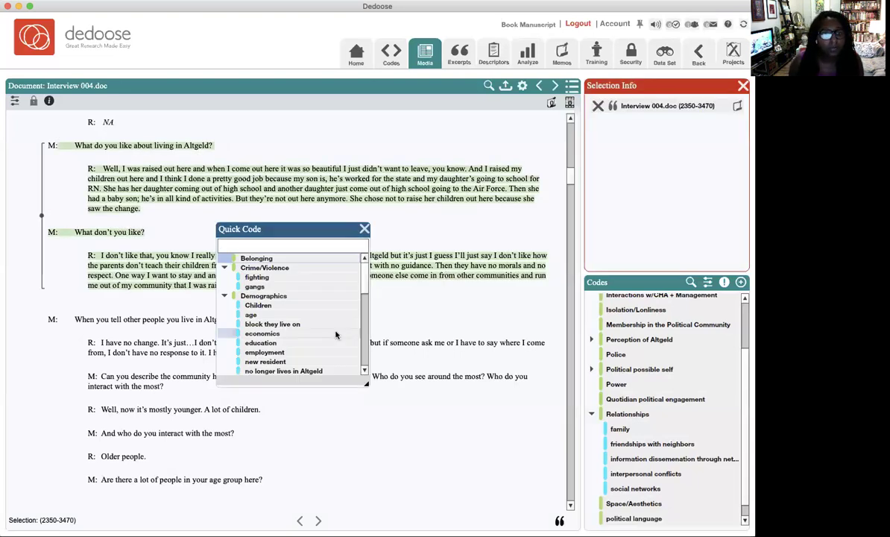
Step: Apply the Children and Belonging codes to the excerpt on likes and dislikes about Altgeld
{"action": "scroll", "coordinate": [336, 334], "scroll_direction": "down", "scroll_amount": 2}
{"action": "scroll", "coordinate": [336, 334], "scroll_direction": "up", "scroll_amount": 2}
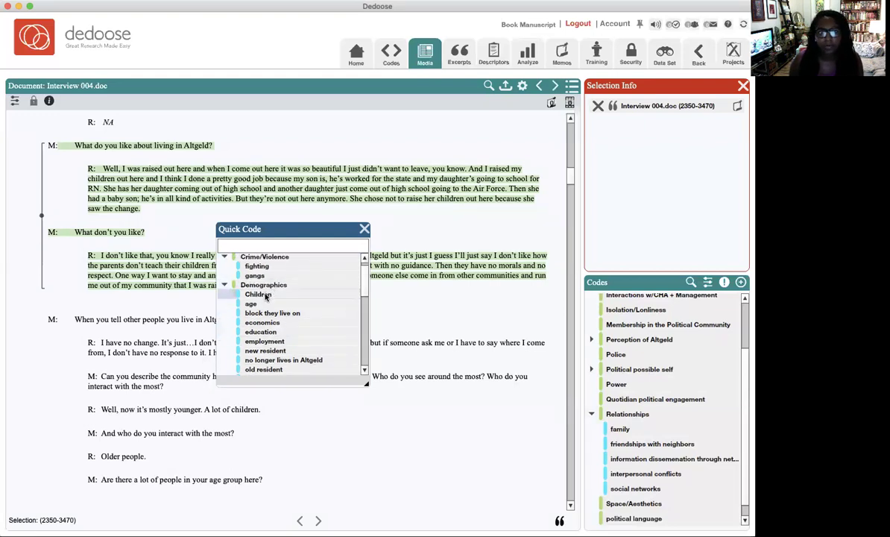
{"action": "double_click", "coordinate": [266, 296]}
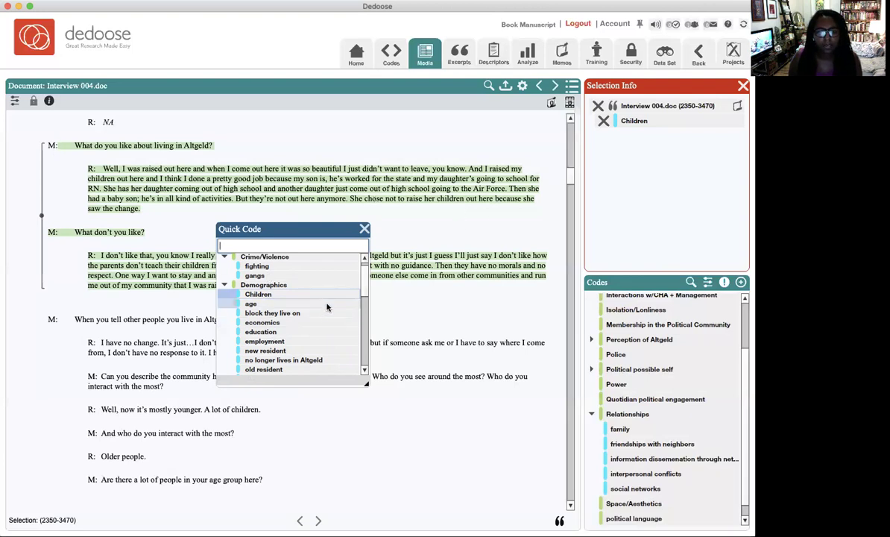
{"action": "scroll", "coordinate": [326, 306], "scroll_direction": "down", "scroll_amount": 1}
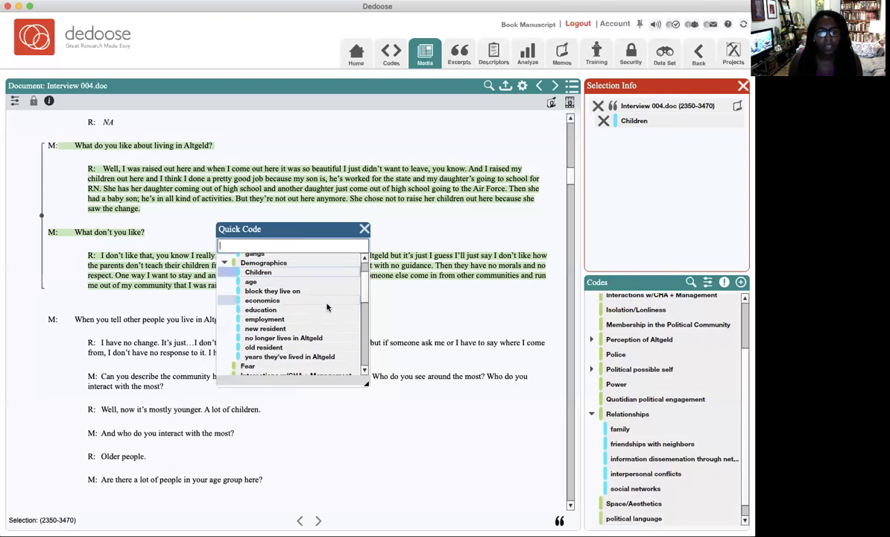
{"action": "scroll", "coordinate": [327, 306], "scroll_direction": "down", "scroll_amount": 5}
{"action": "scroll", "coordinate": [327, 306], "scroll_direction": "up", "scroll_amount": 5}
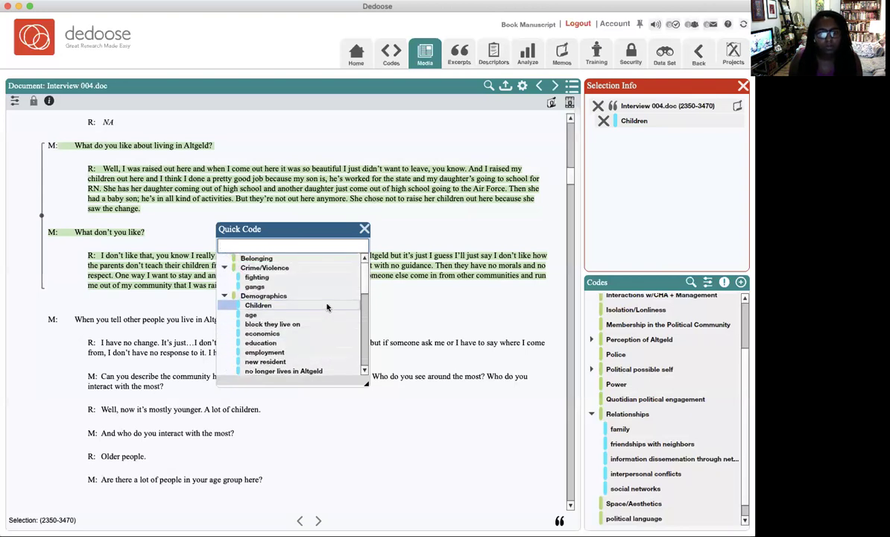
{"action": "left_click", "coordinate": [293, 259]}
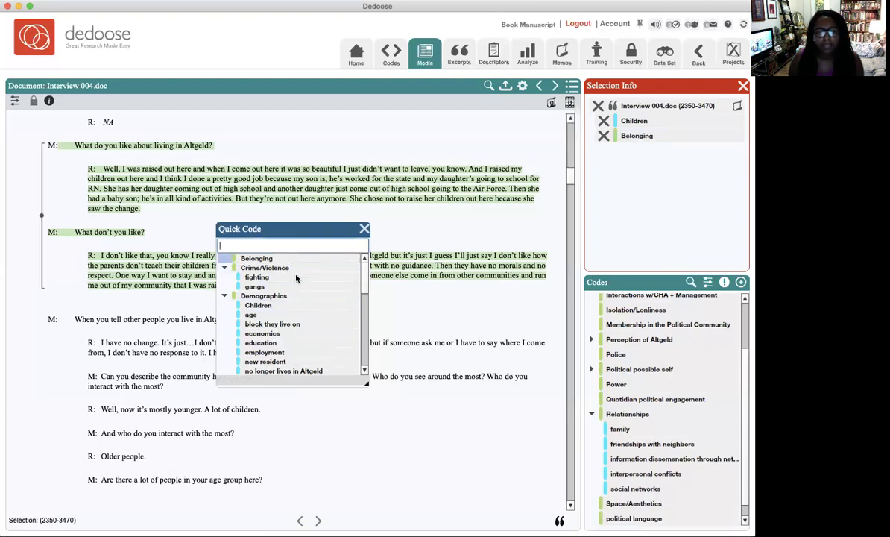
Step: Add the old resident and family/friend reaction to Altgeld codes to the same excerpt, and finish coding it
{"action": "scroll", "coordinate": [296, 290], "scroll_direction": "down", "scroll_amount": 1}
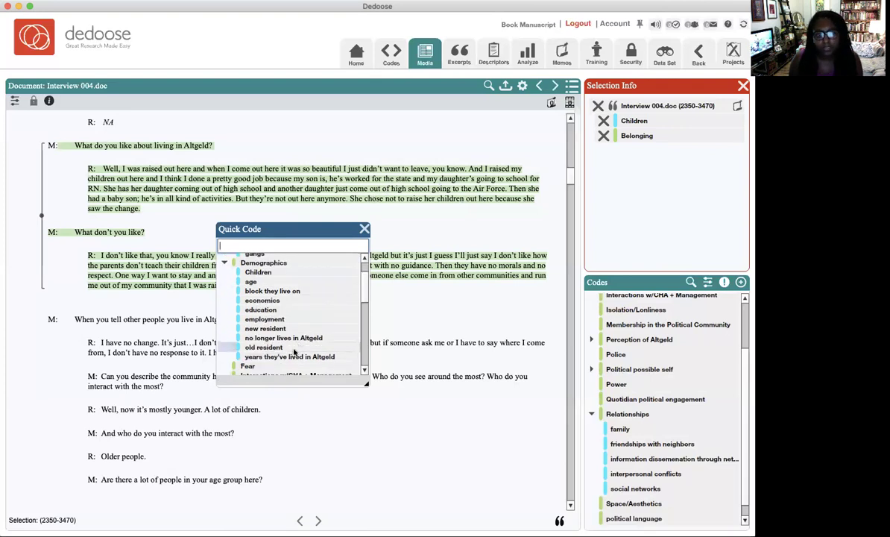
{"action": "left_click", "coordinate": [295, 347]}
{"action": "scroll", "coordinate": [294, 352], "scroll_direction": "down", "scroll_amount": 2}
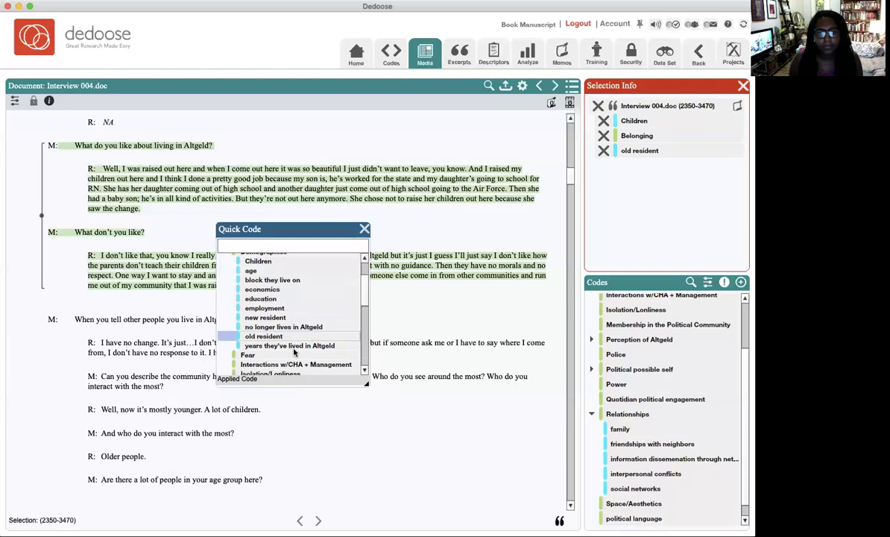
{"action": "scroll", "coordinate": [294, 352], "scroll_direction": "down", "scroll_amount": 2}
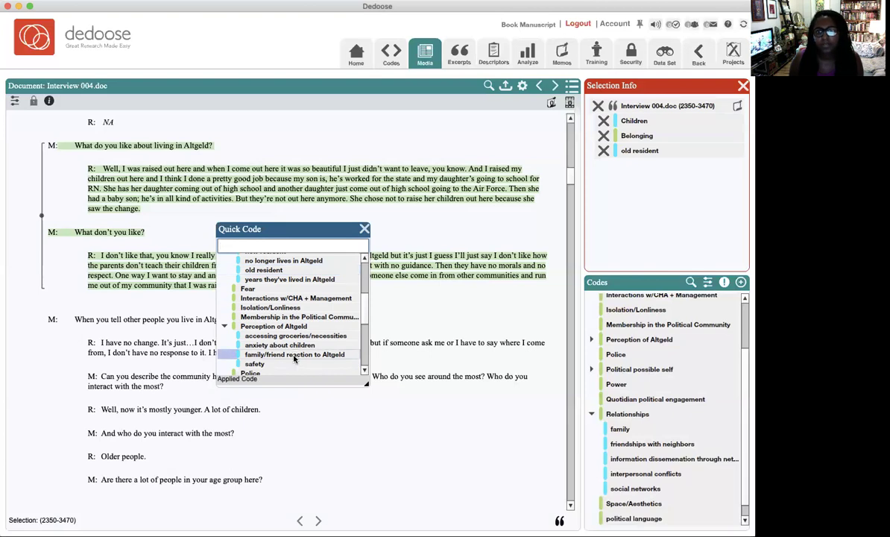
{"action": "left_click", "coordinate": [294, 356]}
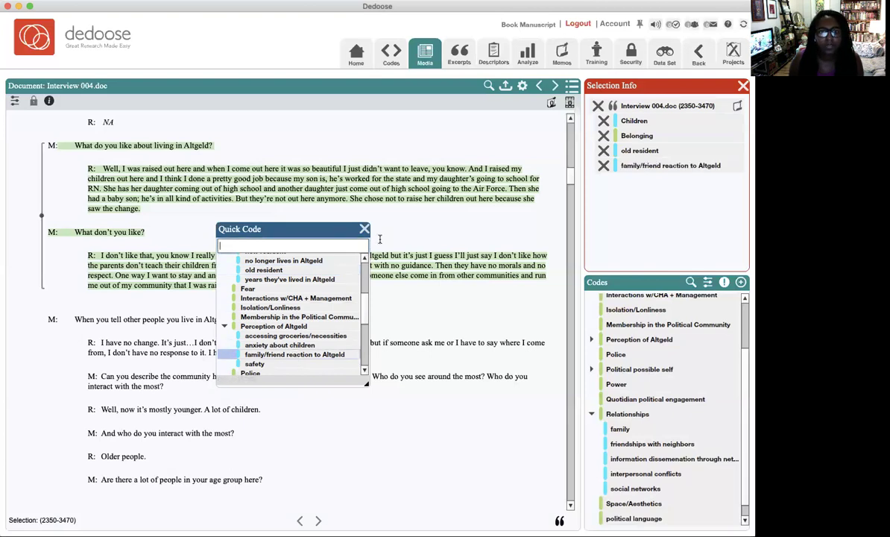
{"action": "left_click", "coordinate": [363, 230]}
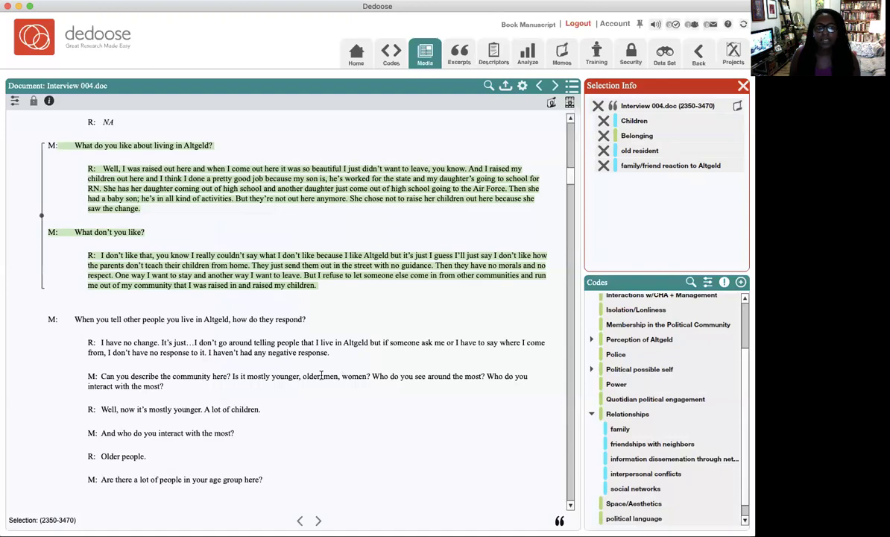
Step: Create an excerpt of the Political Identity passage, from the activities question through the answer ending "is that 131st?", and start adding codes
{"action": "scroll", "coordinate": [321, 375], "scroll_direction": "down", "scroll_amount": 8}
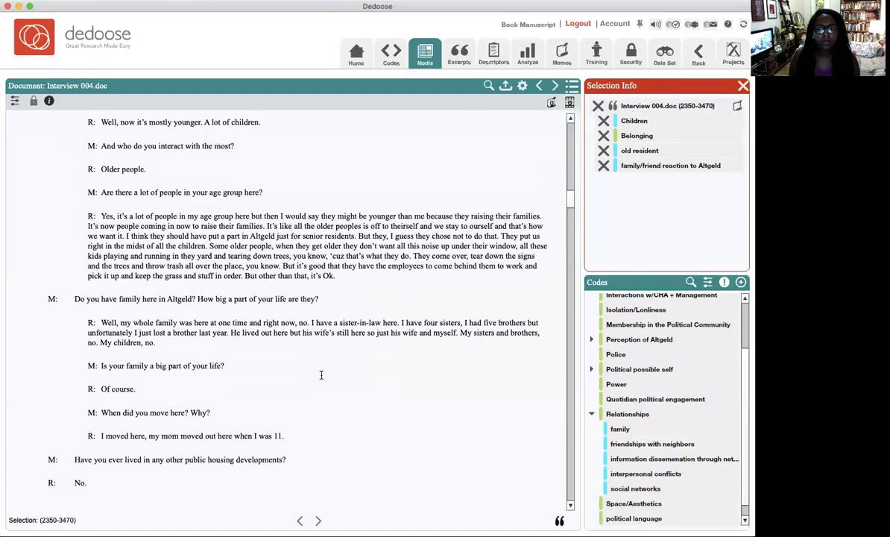
{"action": "scroll", "coordinate": [321, 375], "scroll_direction": "down", "scroll_amount": 8}
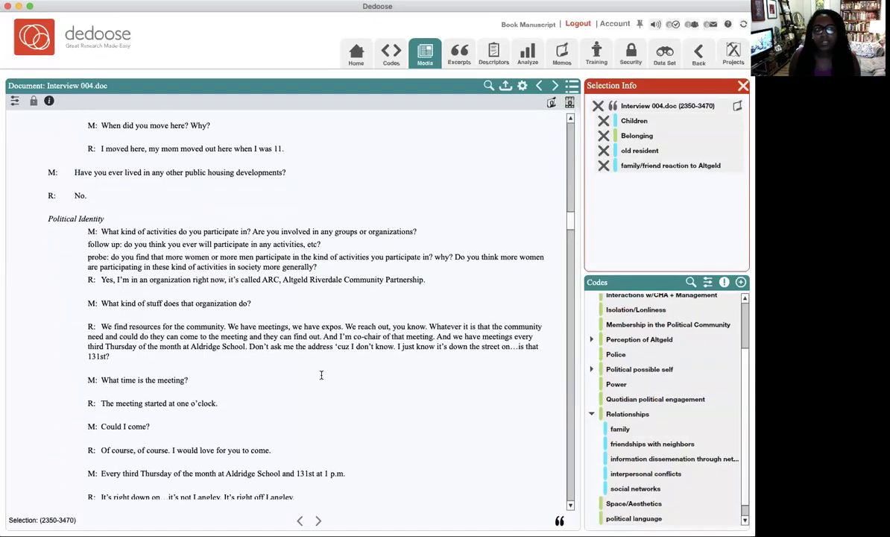
{"action": "scroll", "coordinate": [321, 375], "scroll_direction": "down", "scroll_amount": 1}
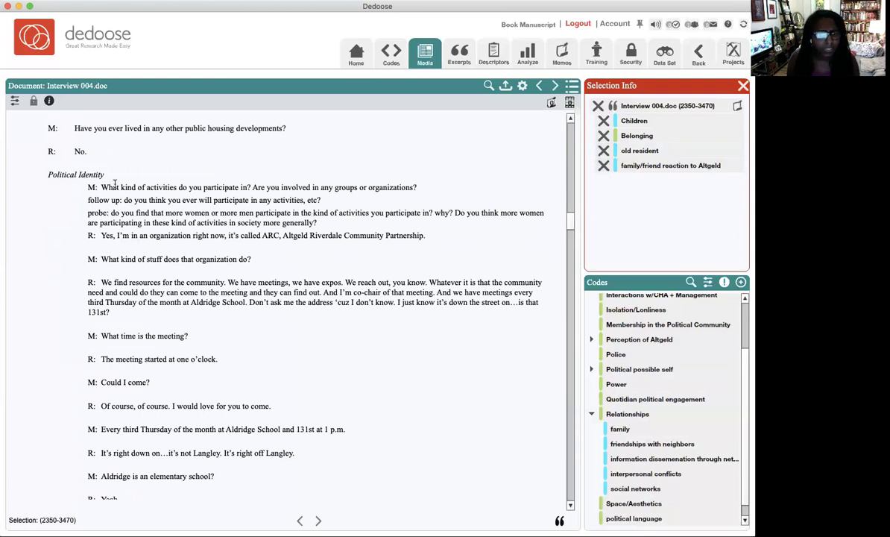
{"action": "left_click_drag", "start_coordinate": [82, 187], "coordinate": [503, 323]}
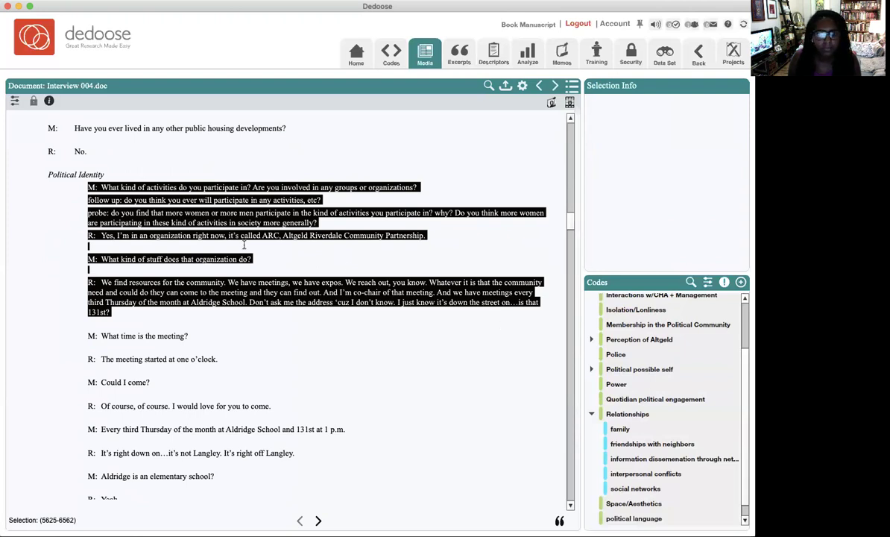
{"action": "right_click", "coordinate": [144, 218]}
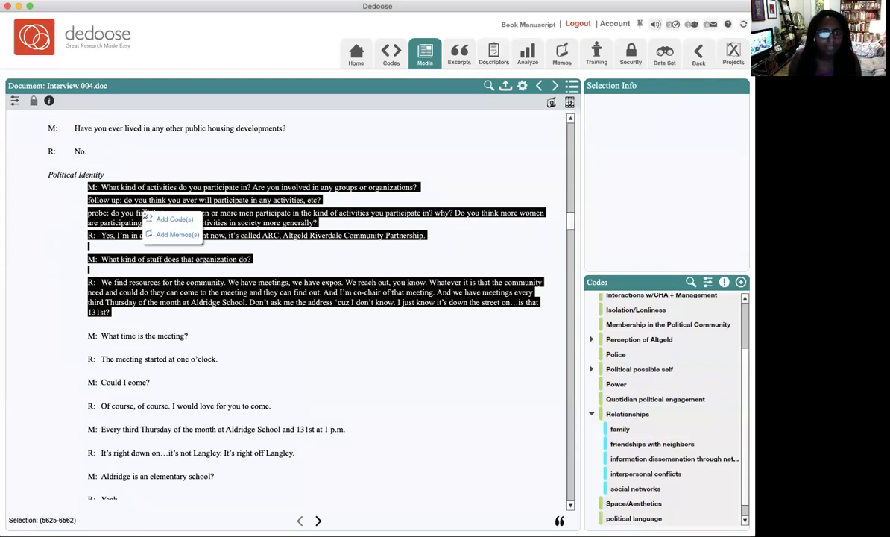
{"action": "left_click", "coordinate": [167, 222]}
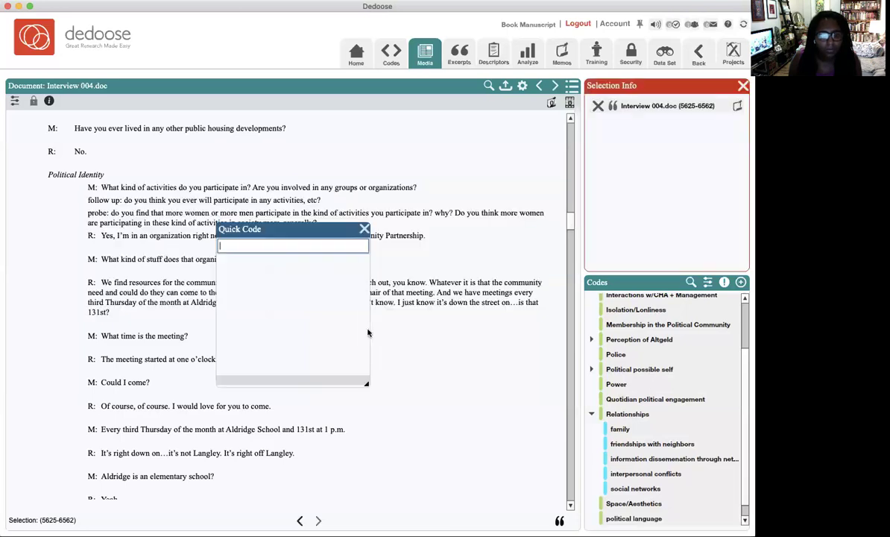
Step: Apply the visible political possible self and social networks codes to the Political Identity excerpt
{"action": "scroll", "coordinate": [308, 337], "scroll_direction": "down", "scroll_amount": 3}
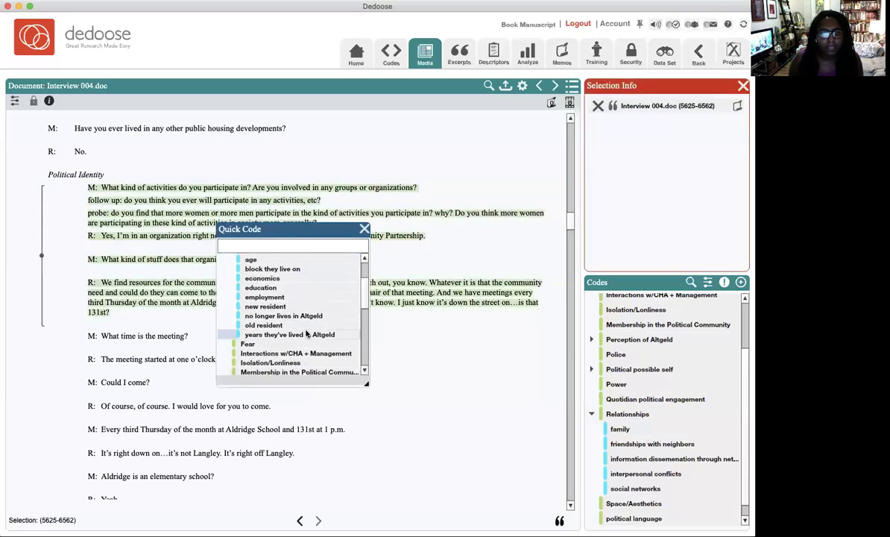
{"action": "scroll", "coordinate": [305, 332], "scroll_direction": "down", "scroll_amount": 5}
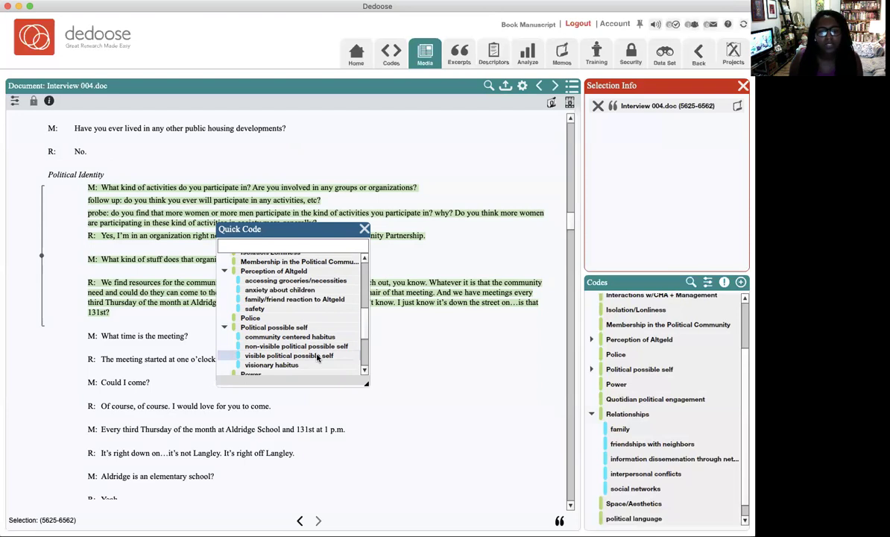
{"action": "double_click", "coordinate": [317, 358]}
{"action": "scroll", "coordinate": [317, 358], "scroll_direction": "down", "scroll_amount": 3}
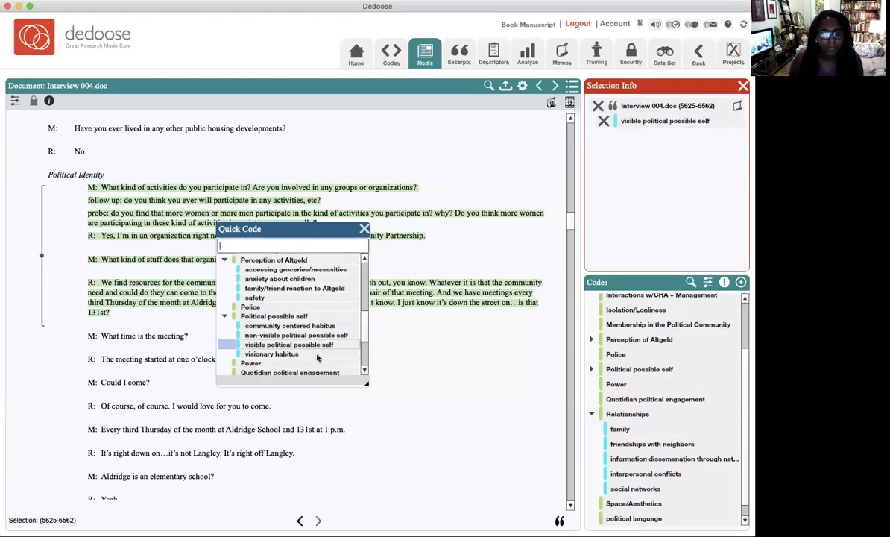
{"action": "scroll", "coordinate": [316, 358], "scroll_direction": "down", "scroll_amount": 1}
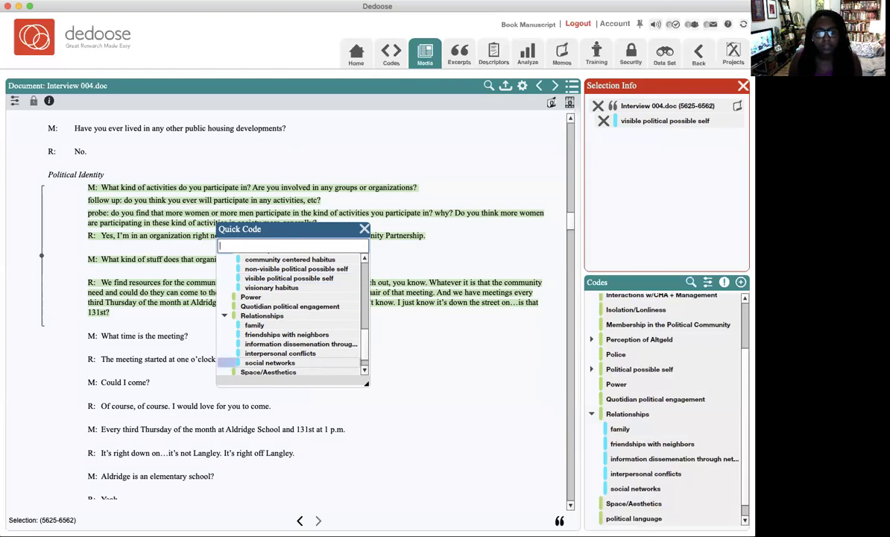
{"action": "left_click", "coordinate": [309, 363]}
Step: Add the traditional political engagement code to the Political Identity excerpt, and finish coding it
{"action": "scroll", "coordinate": [309, 364], "scroll_direction": "down", "scroll_amount": 2}
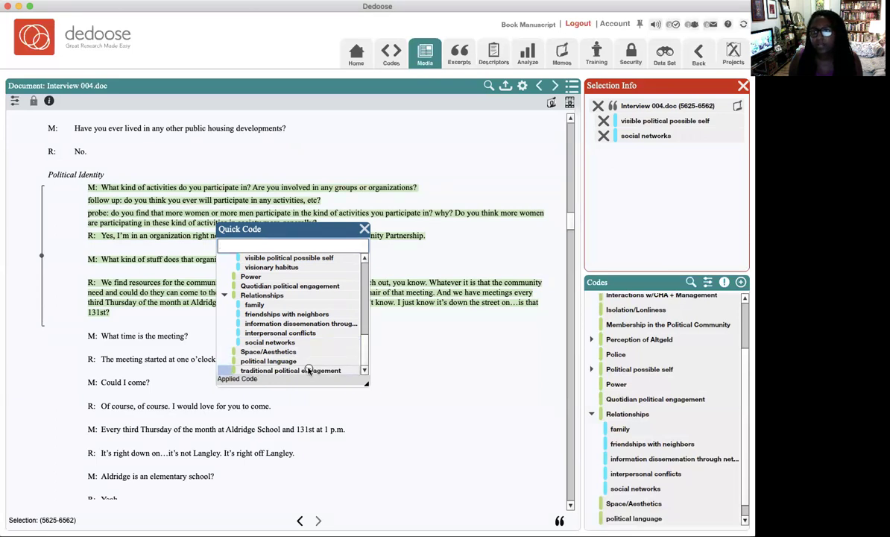
{"action": "left_click", "coordinate": [308, 371]}
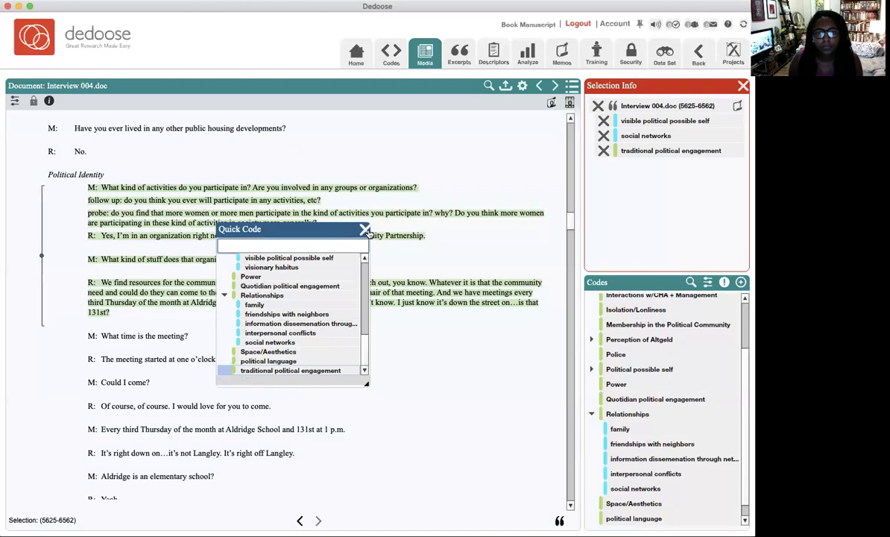
{"action": "left_click", "coordinate": [363, 229]}
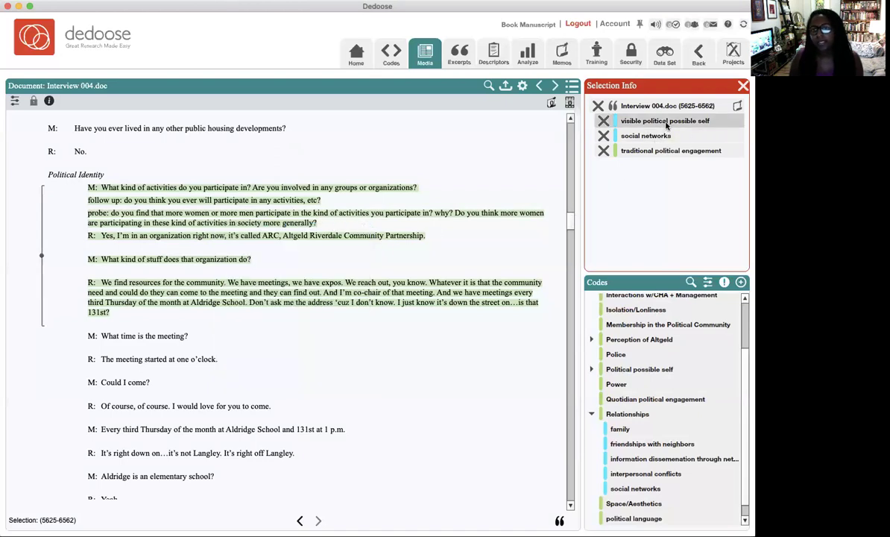
Step: From the project overview, review the excerpts coded Crime/Violence and open the Interview 38.doc excerpt beginning "I don't like the police."
{"action": "left_click", "coordinate": [356, 52]}
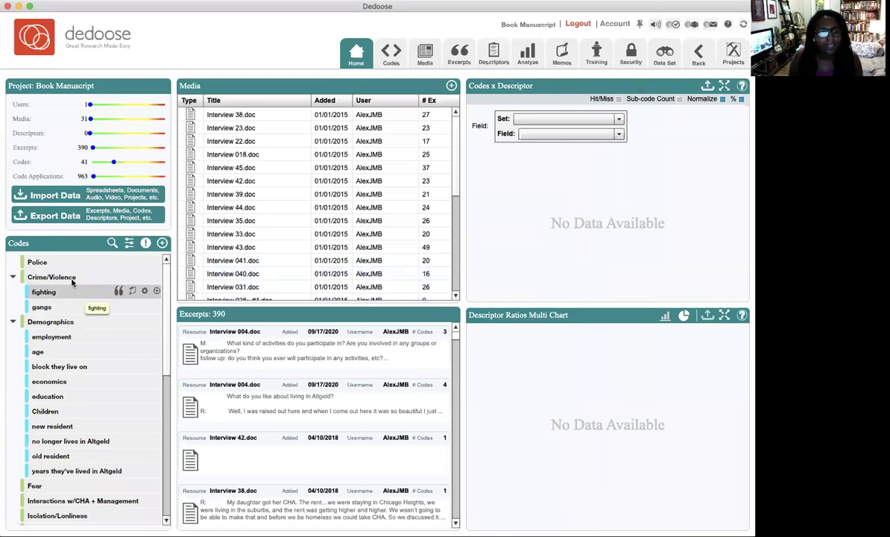
{"action": "mouse_move", "coordinate": [67, 276]}
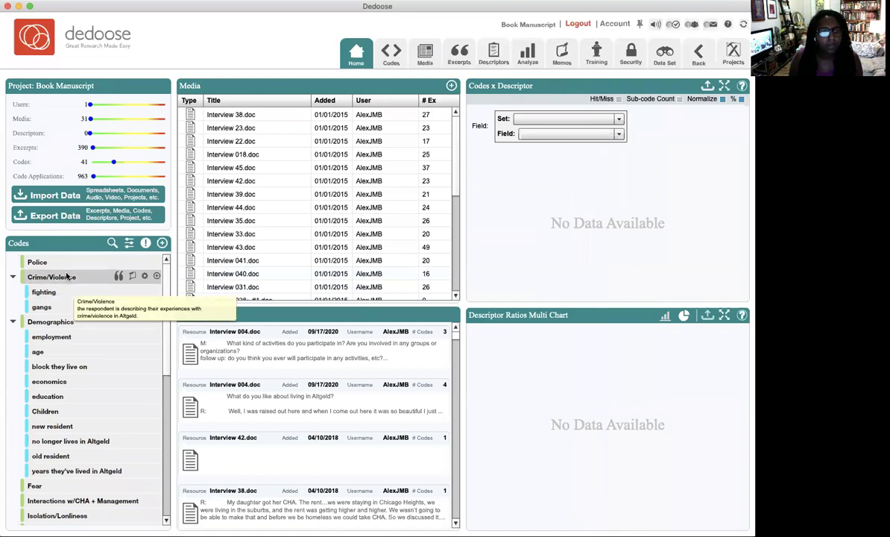
{"action": "left_click", "coordinate": [120, 278]}
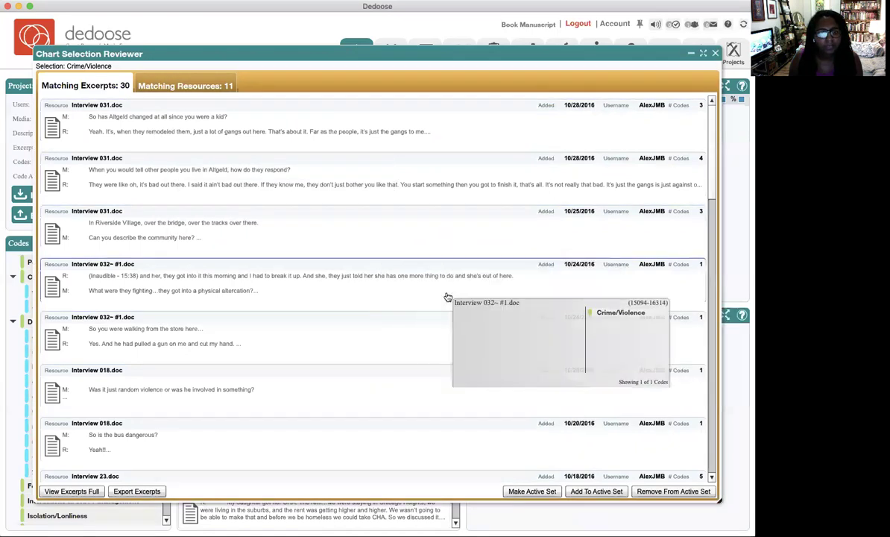
{"action": "scroll", "coordinate": [488, 377], "scroll_direction": "down", "scroll_amount": 15}
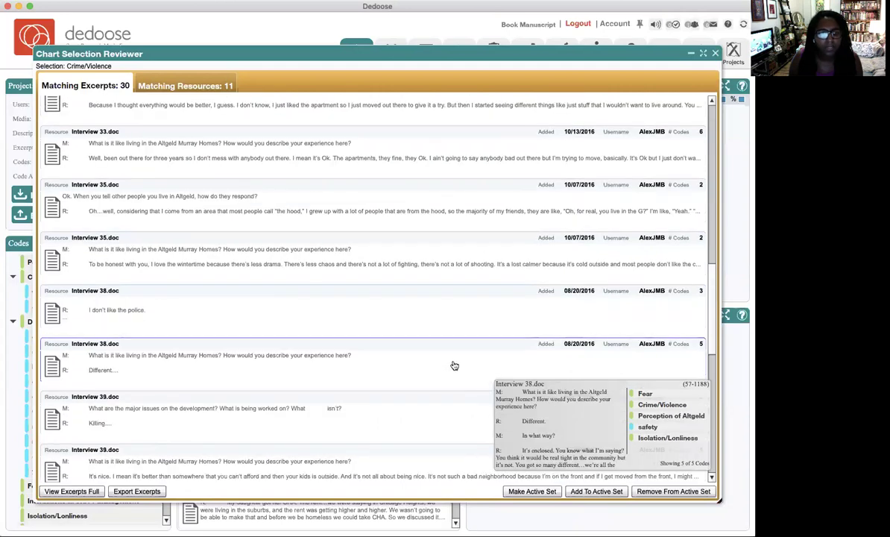
{"action": "left_click", "coordinate": [224, 313]}
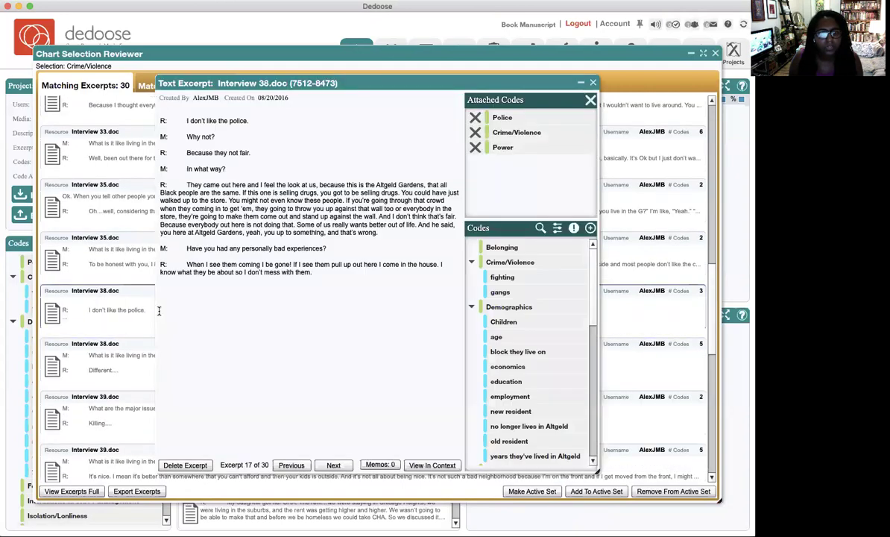
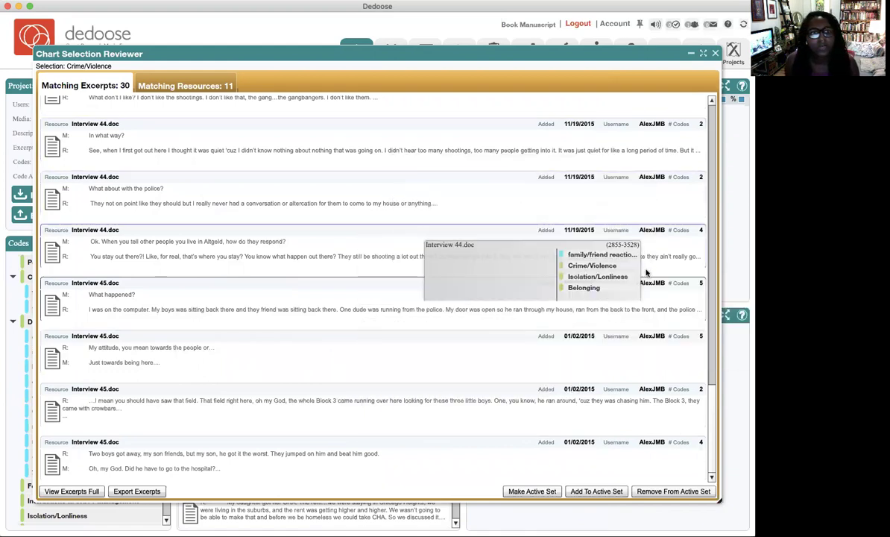
Step: View the resources matching the Crime/Violence code, then close the reviewer and the remaining excerpt windows
{"action": "left_click", "coordinate": [190, 85]}
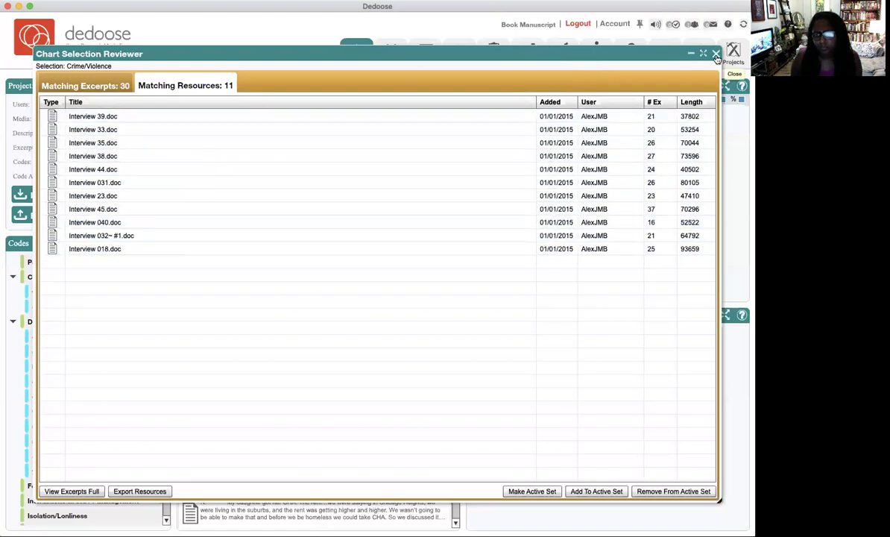
{"action": "key", "text": "Escape"}
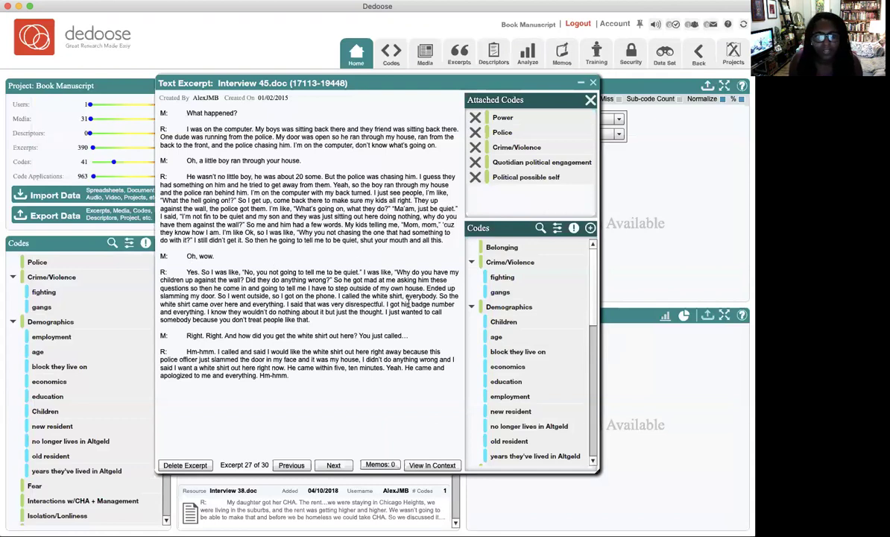
{"action": "mouse_move", "coordinate": [541, 275]}
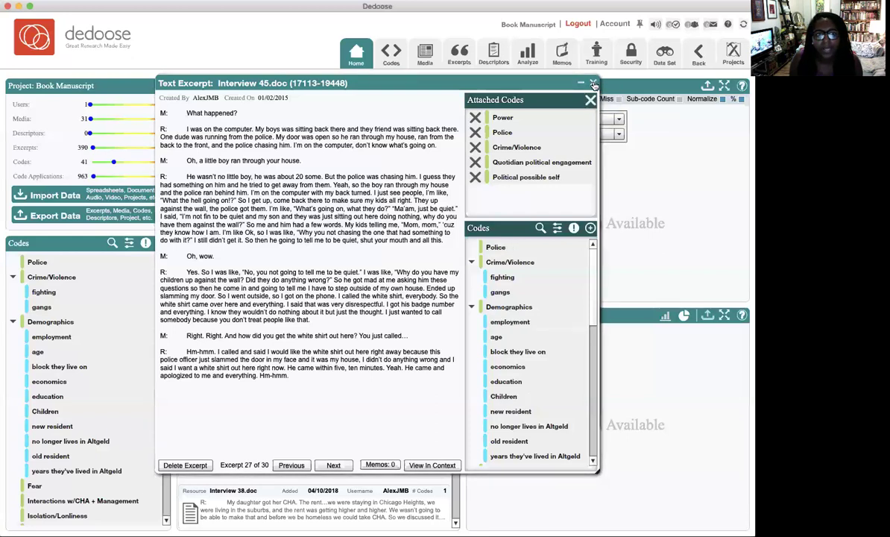
{"action": "left_click", "coordinate": [594, 82]}
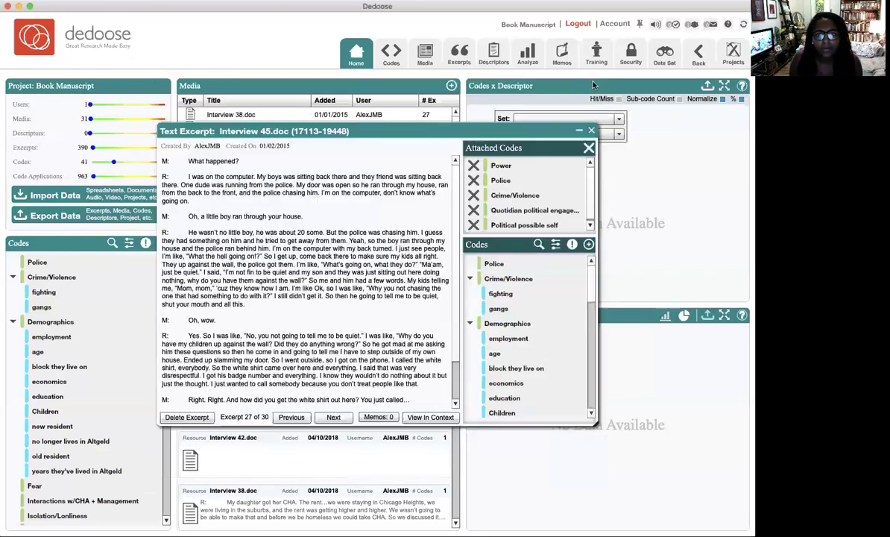
{"action": "left_click", "coordinate": [592, 131]}
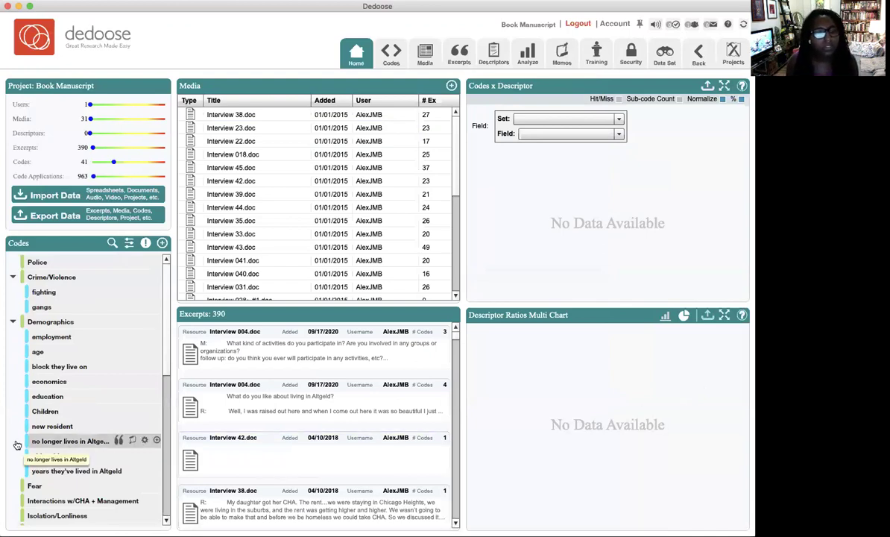
Step: Review the excerpts coded Fear, read the Interview 029 ~ #1.doc excerpt on living in the Altgeld Murray Homes, and close the reviewer
{"action": "scroll", "coordinate": [89, 388], "scroll_direction": "down", "scroll_amount": 5}
{"action": "scroll", "coordinate": [95, 356], "scroll_direction": "up", "scroll_amount": 2}
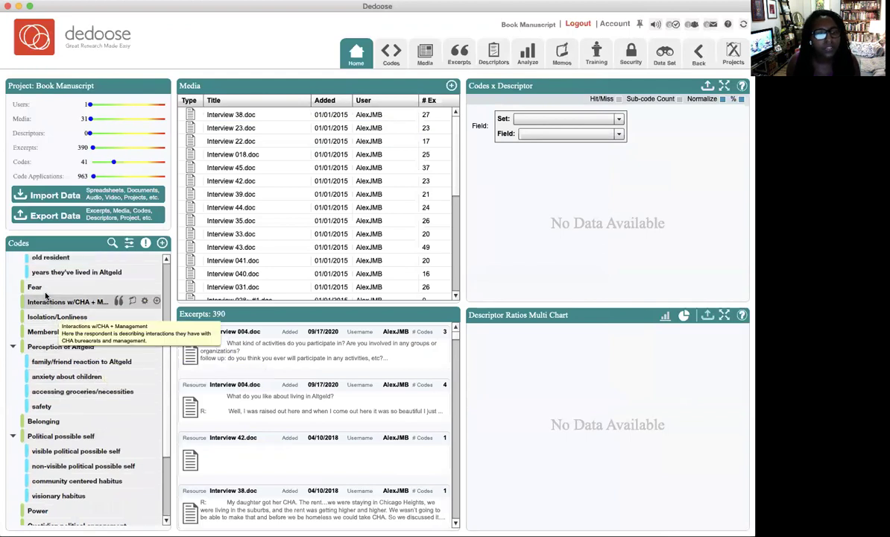
{"action": "left_click", "coordinate": [119, 285]}
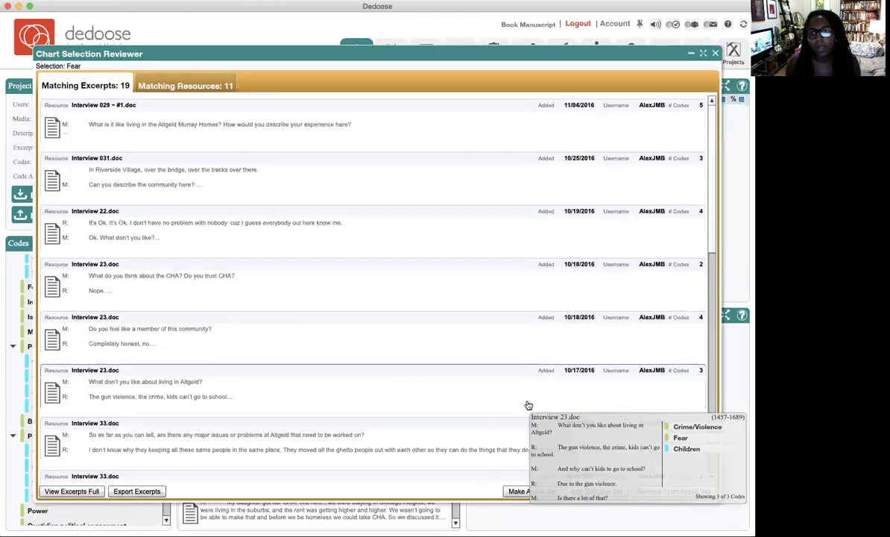
{"action": "scroll", "coordinate": [528, 405], "scroll_direction": "down", "scroll_amount": 10}
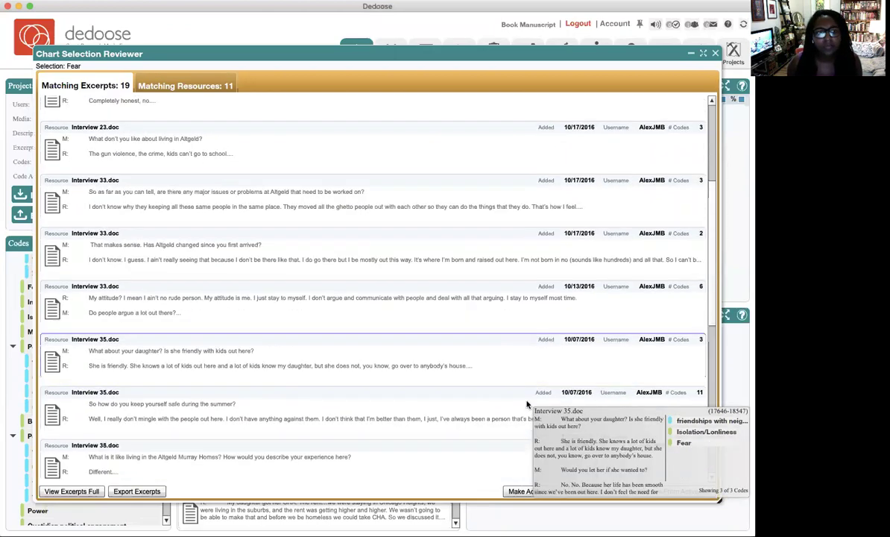
{"action": "scroll", "coordinate": [527, 405], "scroll_direction": "up", "scroll_amount": 15}
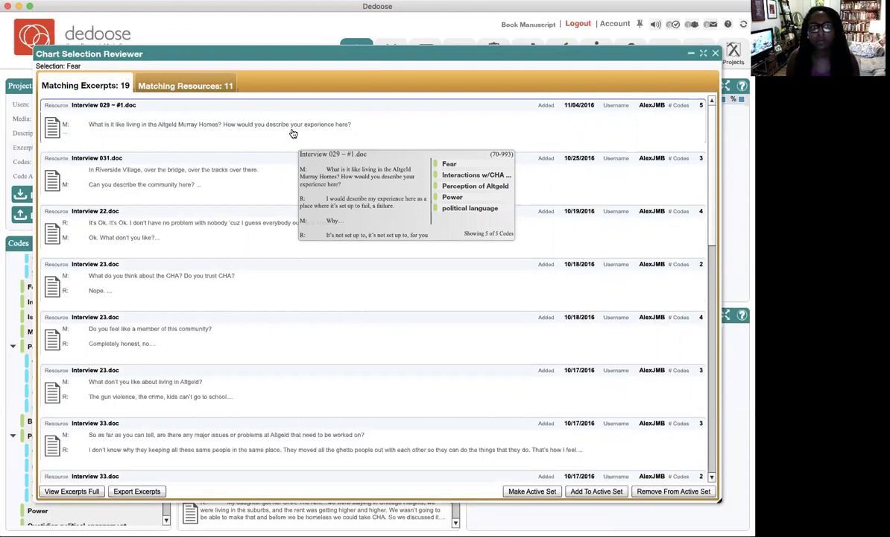
{"action": "left_click", "coordinate": [292, 130]}
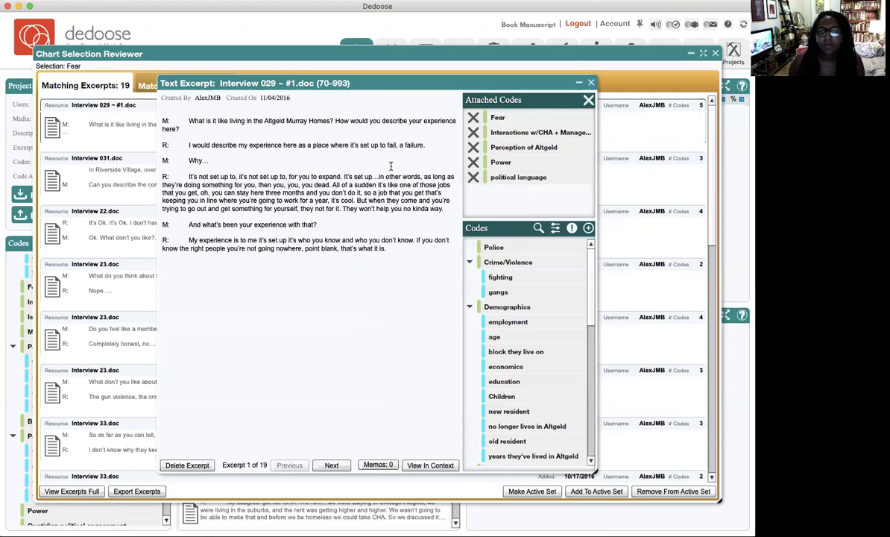
{"action": "left_click", "coordinate": [590, 83]}
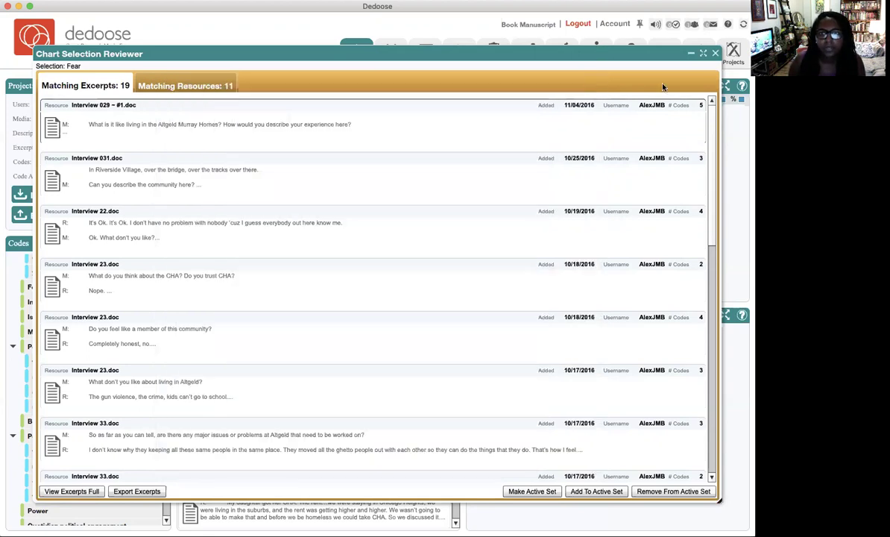
{"action": "left_click", "coordinate": [715, 55]}
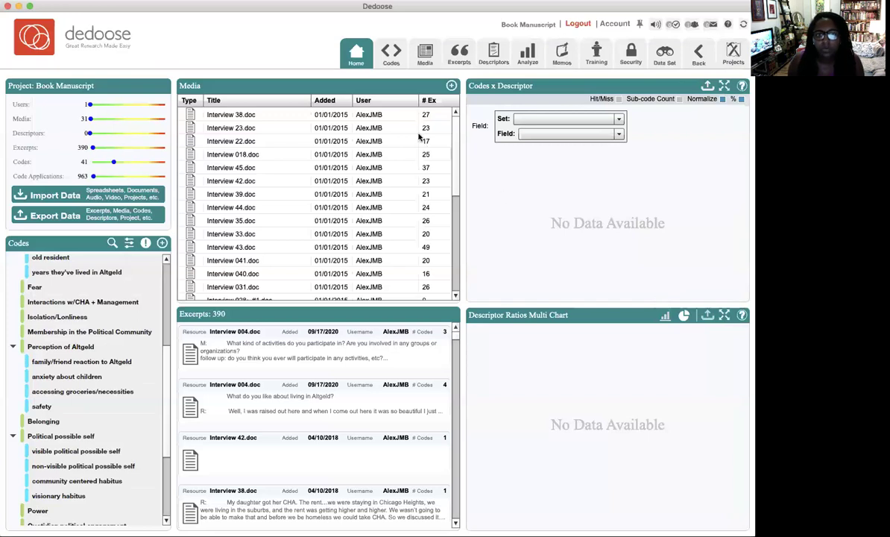
Step: Open the project's codes workspace and check the descriptor sets offered for the Codes x Descriptor chart
{"action": "left_click", "coordinate": [387, 56]}
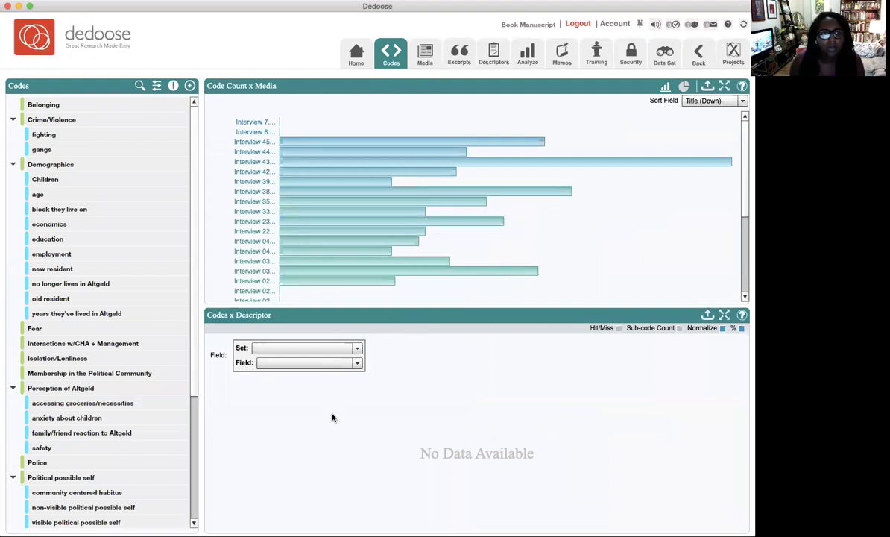
{"action": "left_click", "coordinate": [324, 348]}
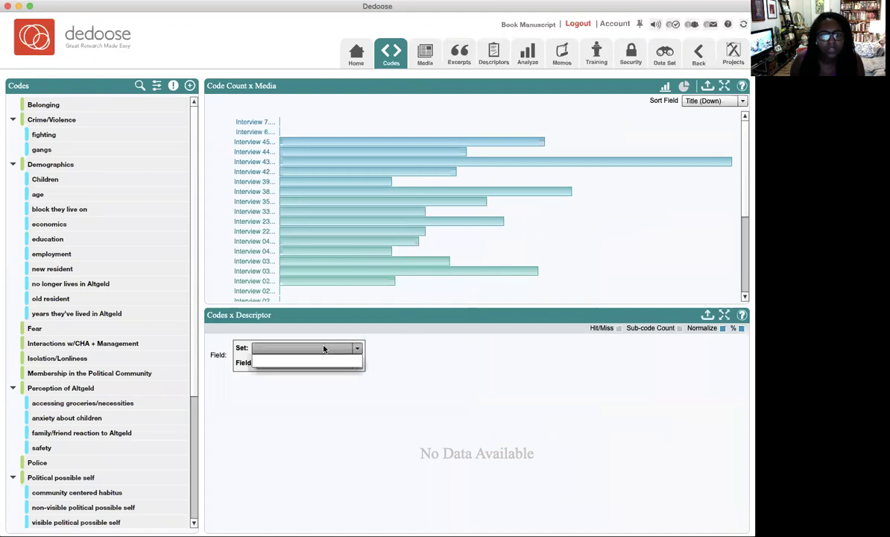
{"action": "left_click", "coordinate": [388, 331]}
{"action": "mouse_move", "coordinate": [364, 165]}
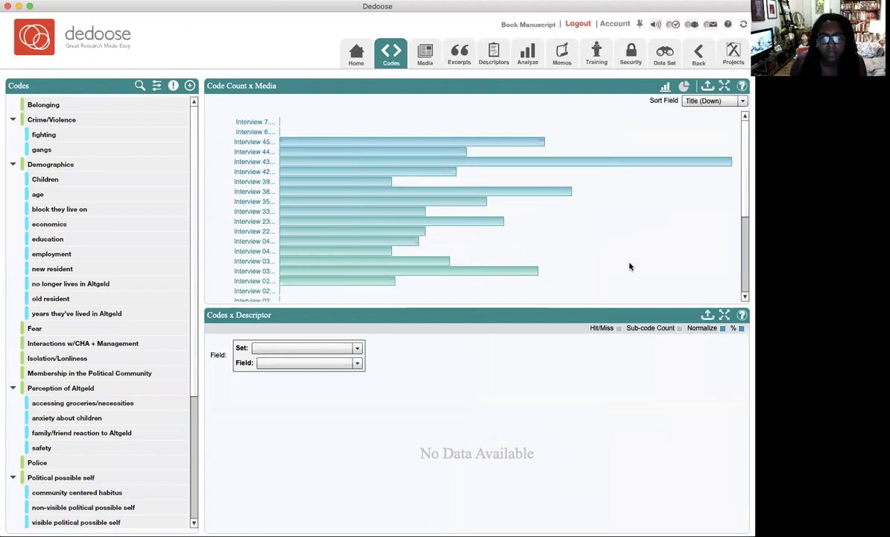
Step: Examine the number of code applications per interview in the Code Count x Media chart
{"action": "scroll", "coordinate": [629, 263], "scroll_direction": "down", "scroll_amount": 1}
{"action": "scroll", "coordinate": [477, 202], "scroll_direction": "down", "scroll_amount": 5}
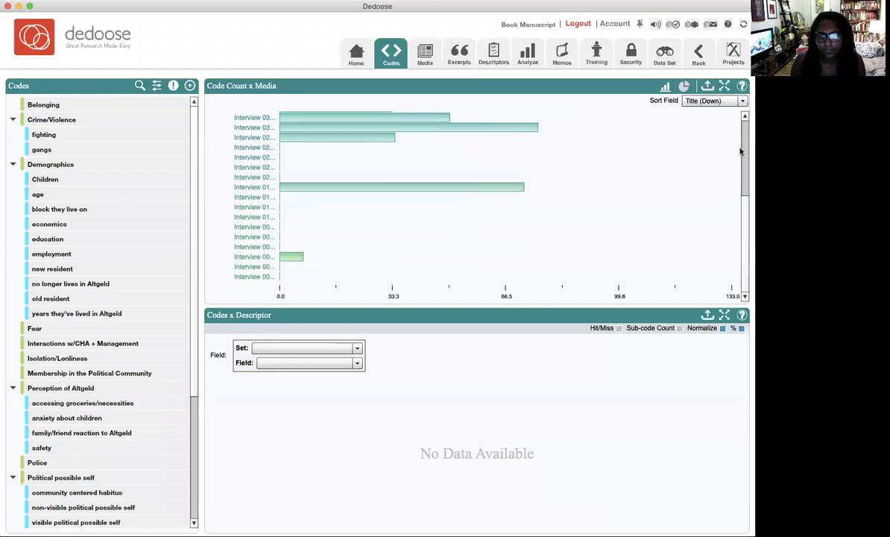
{"action": "scroll", "coordinate": [693, 142], "scroll_direction": "up", "scroll_amount": 5}
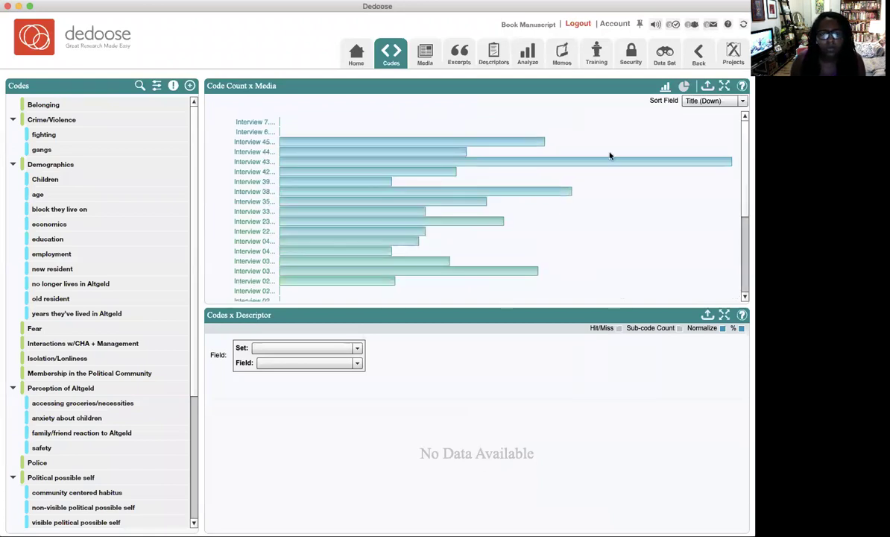
{"action": "mouse_move", "coordinate": [545, 167]}
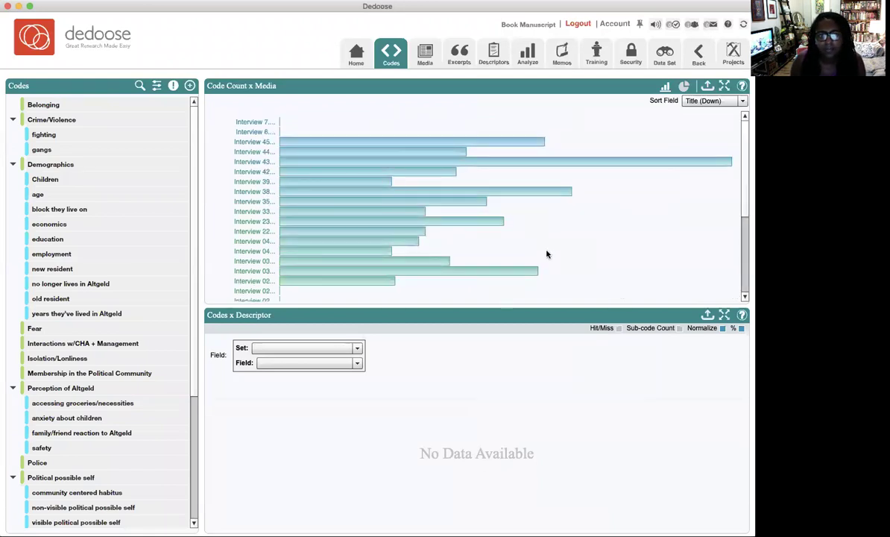
{"action": "mouse_move", "coordinate": [368, 251]}
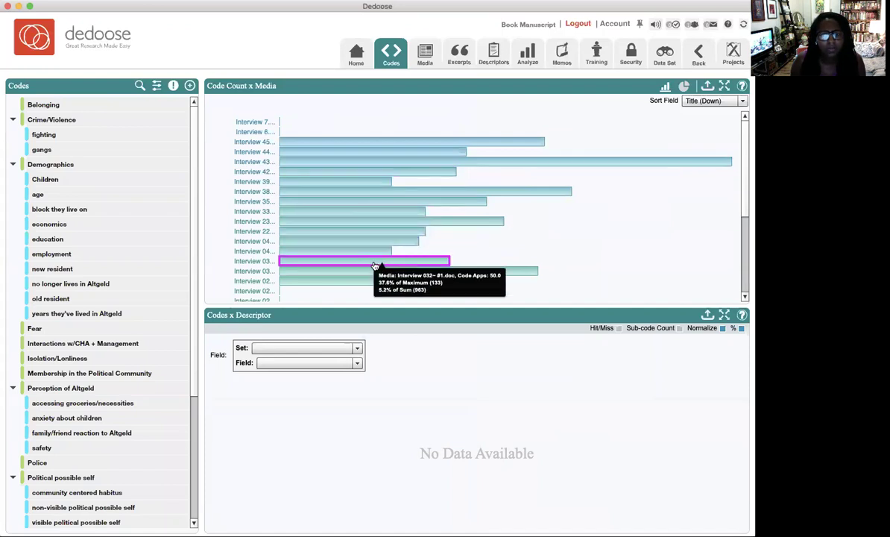
{"action": "mouse_move", "coordinate": [503, 272]}
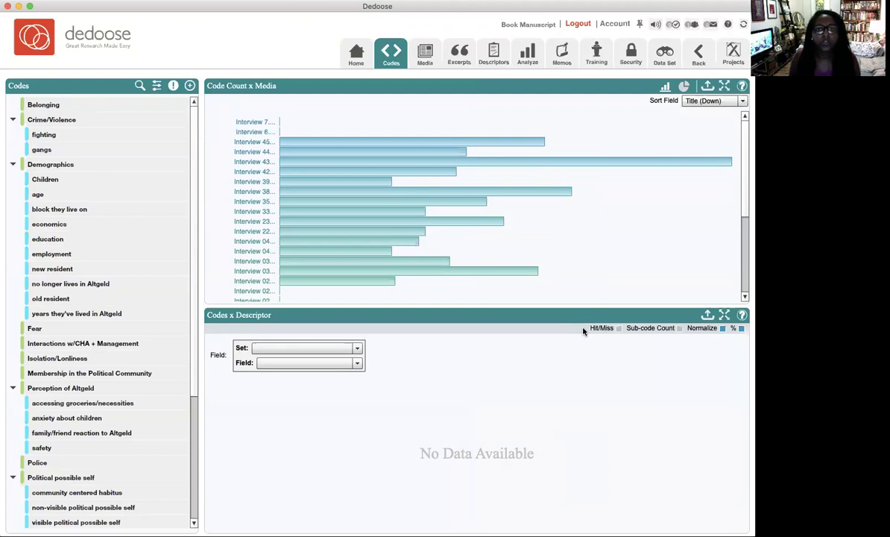
Step: Open the project's full excerpt list and preview the Interview 45.doc excerpts with their attached codes
{"action": "left_click", "coordinate": [459, 52]}
{"action": "mouse_move", "coordinate": [612, 302]}
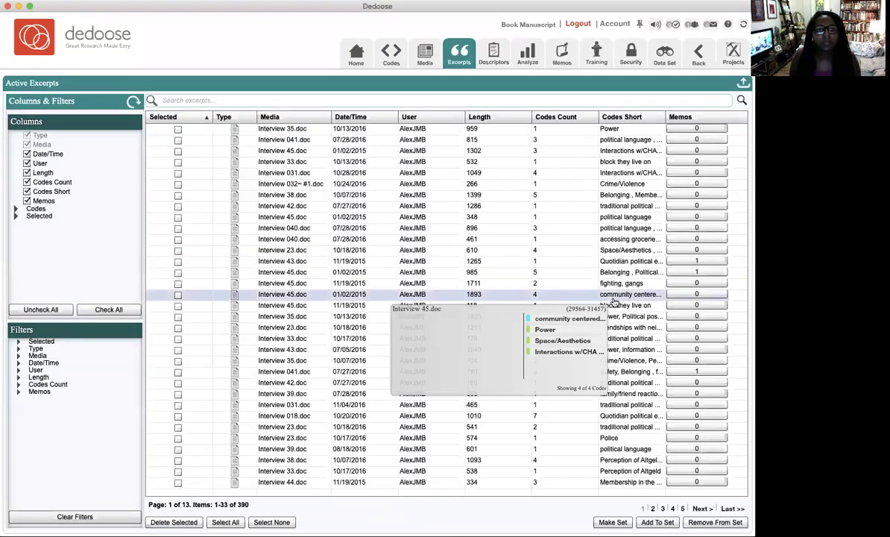
{"action": "mouse_move", "coordinate": [589, 271]}
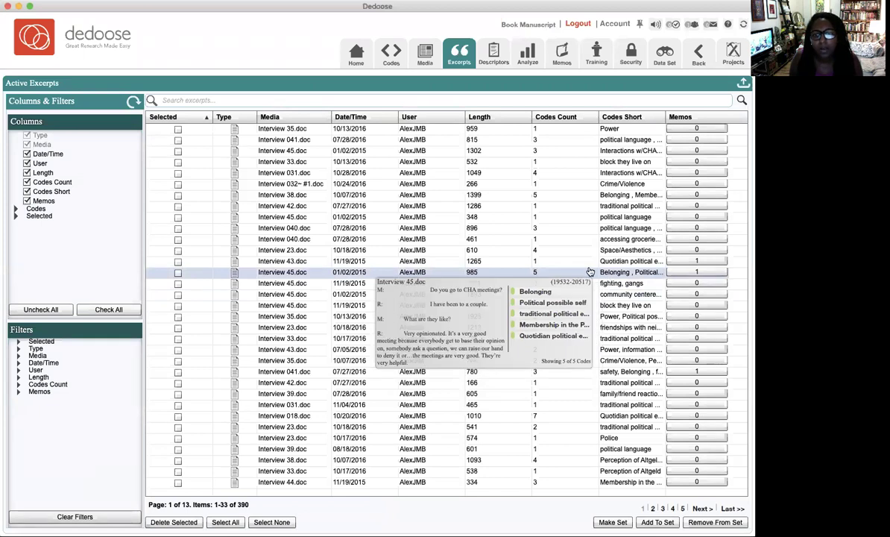